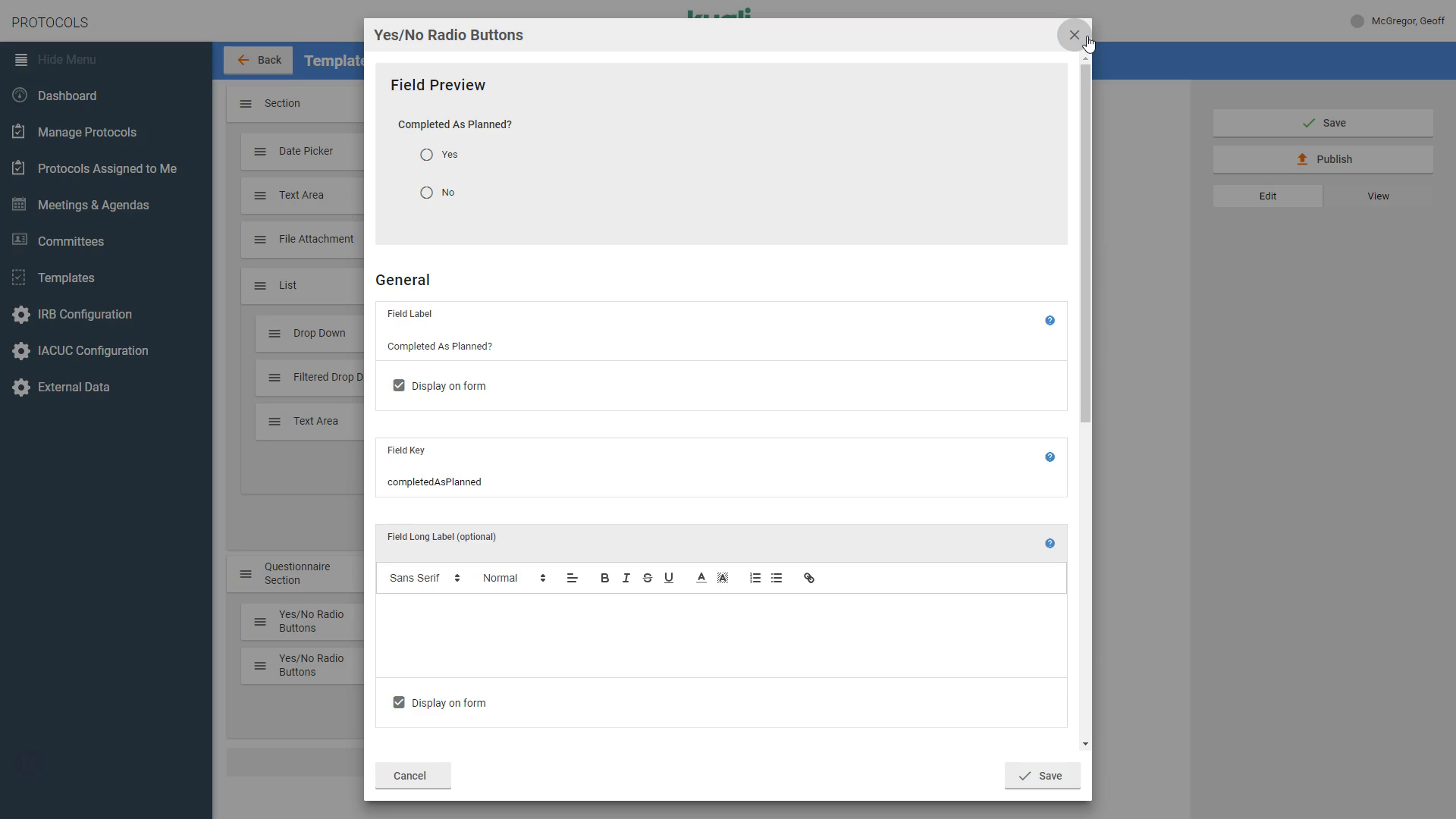
Step: Save the Completed As Planned? field settings and add a Text Area item to the Close Request Questions section
{"action": "left_click", "coordinate": [1037, 774]}
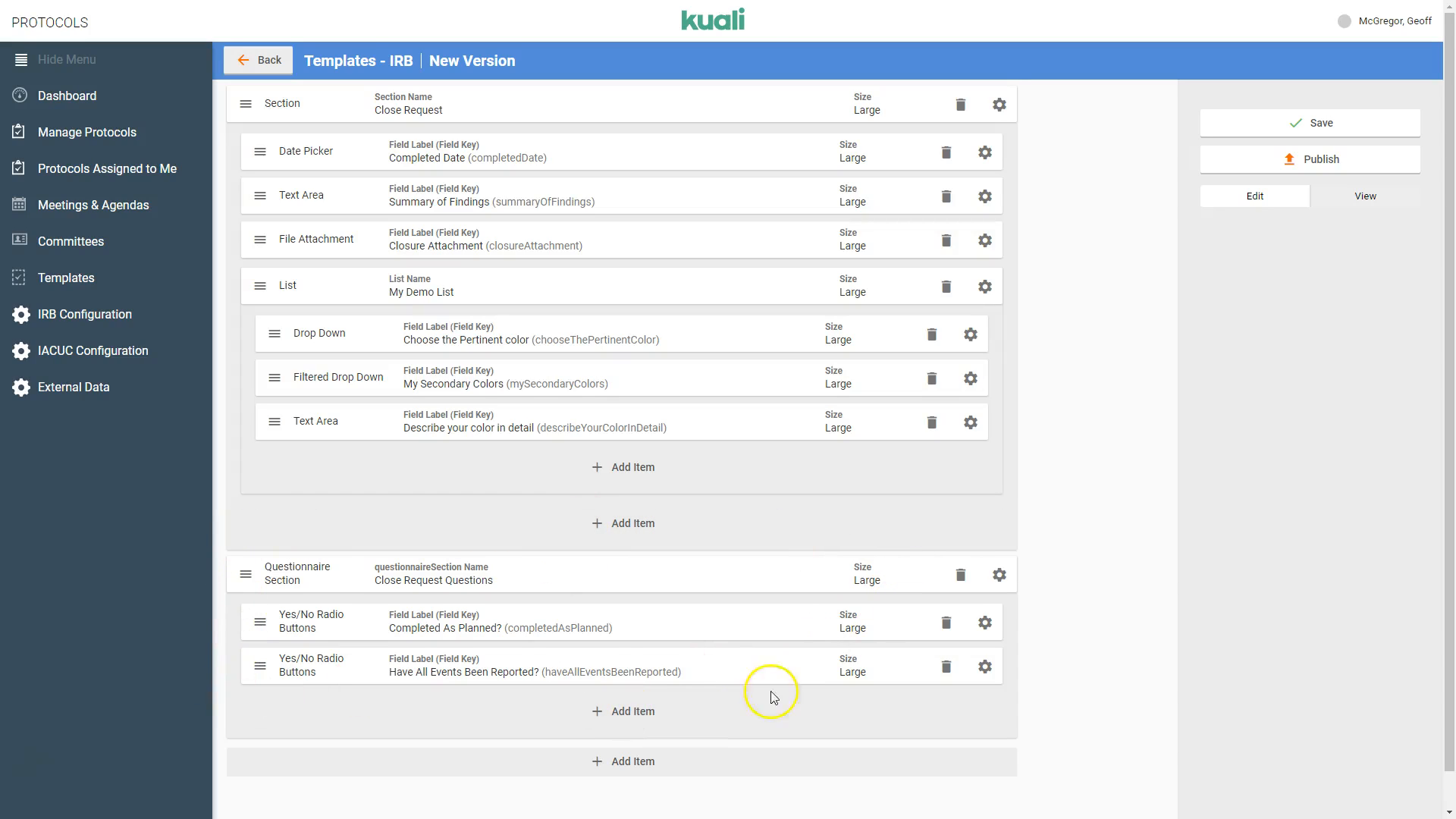
{"action": "left_click", "coordinate": [640, 712]}
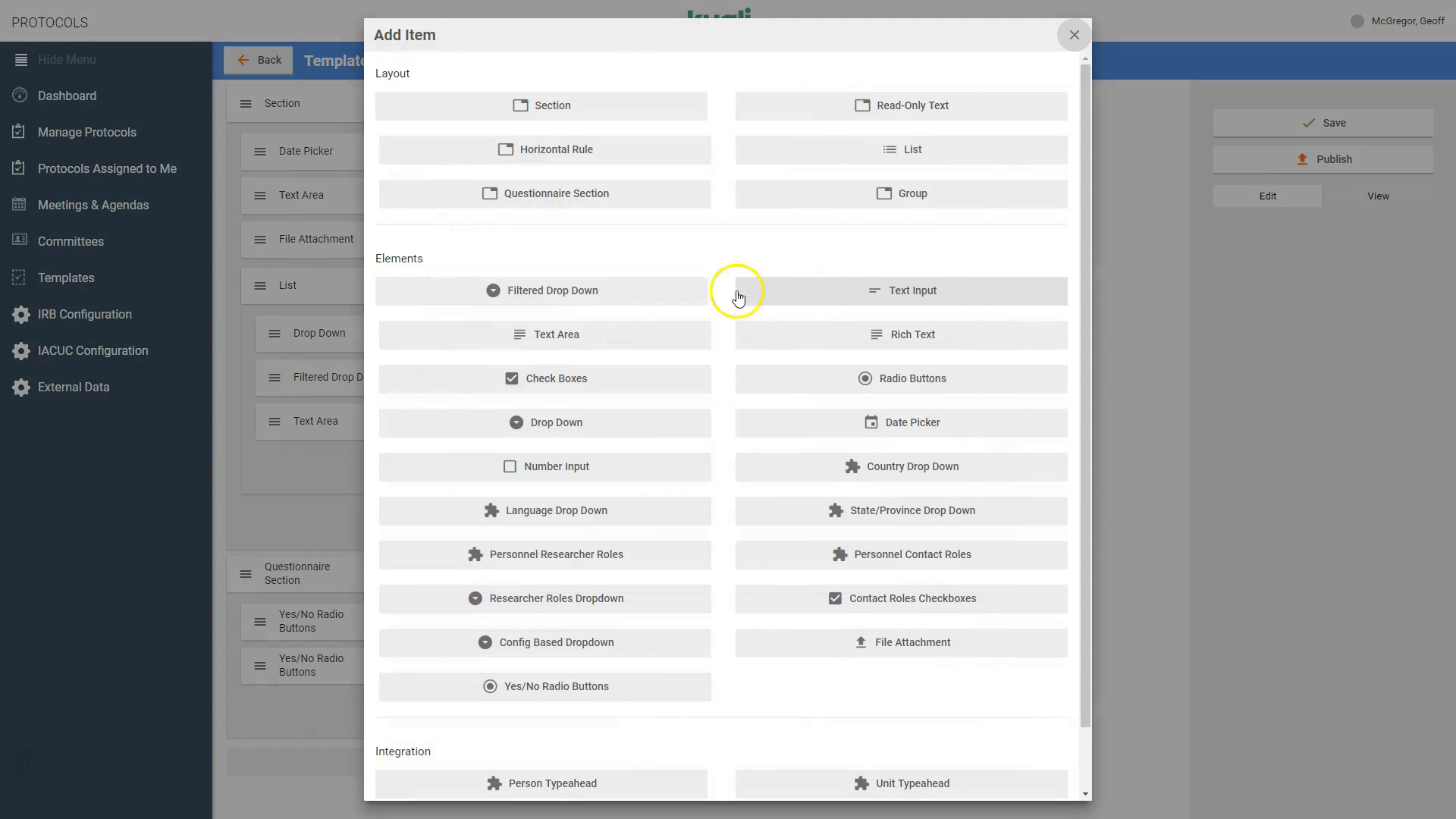
{"action": "left_click", "coordinate": [591, 337]}
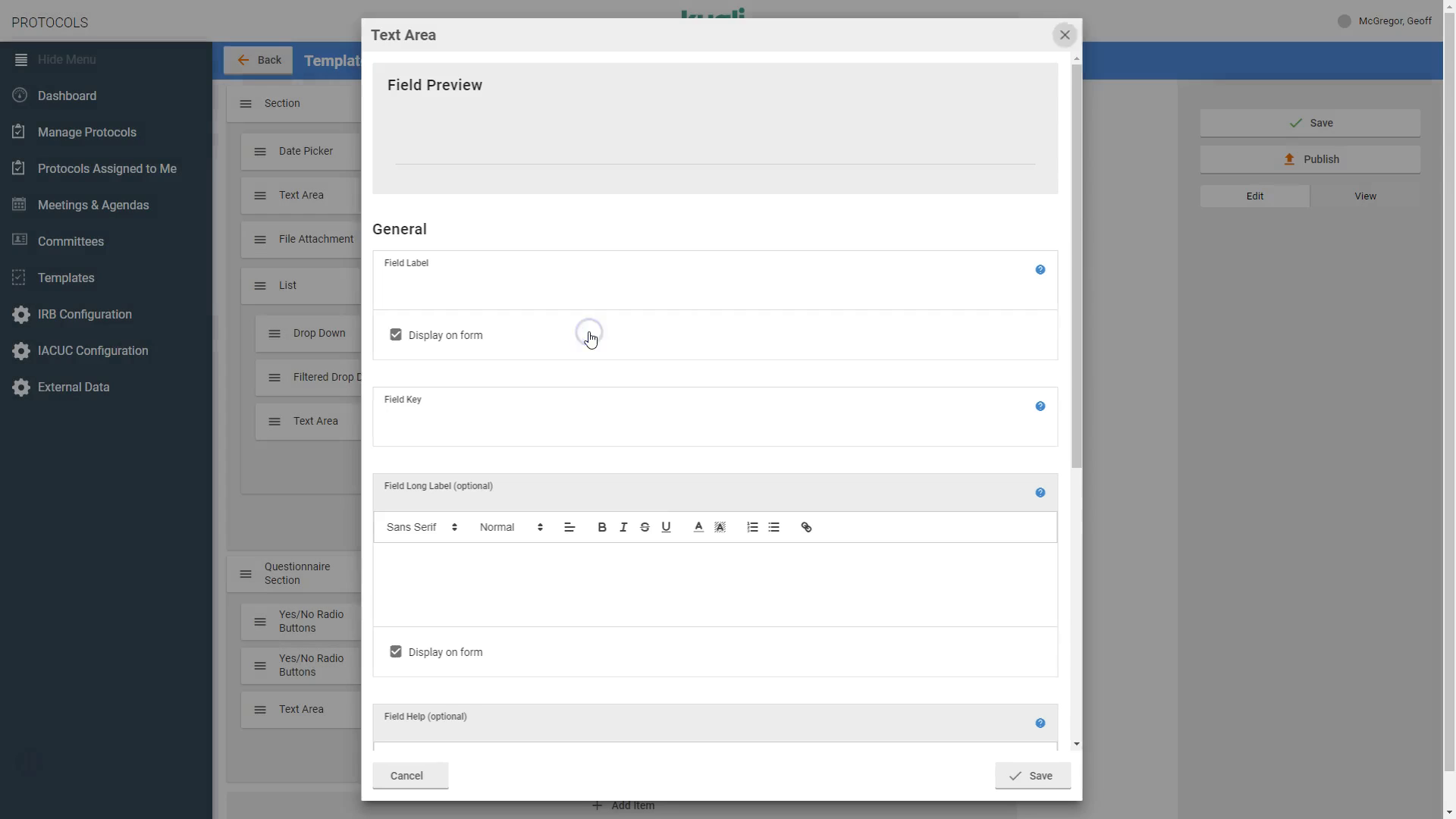
Step: Label the text area "Why was your research not completed as planned?" and set its field key to notcompletedexplanation
{"action": "left_click", "coordinate": [417, 291]}
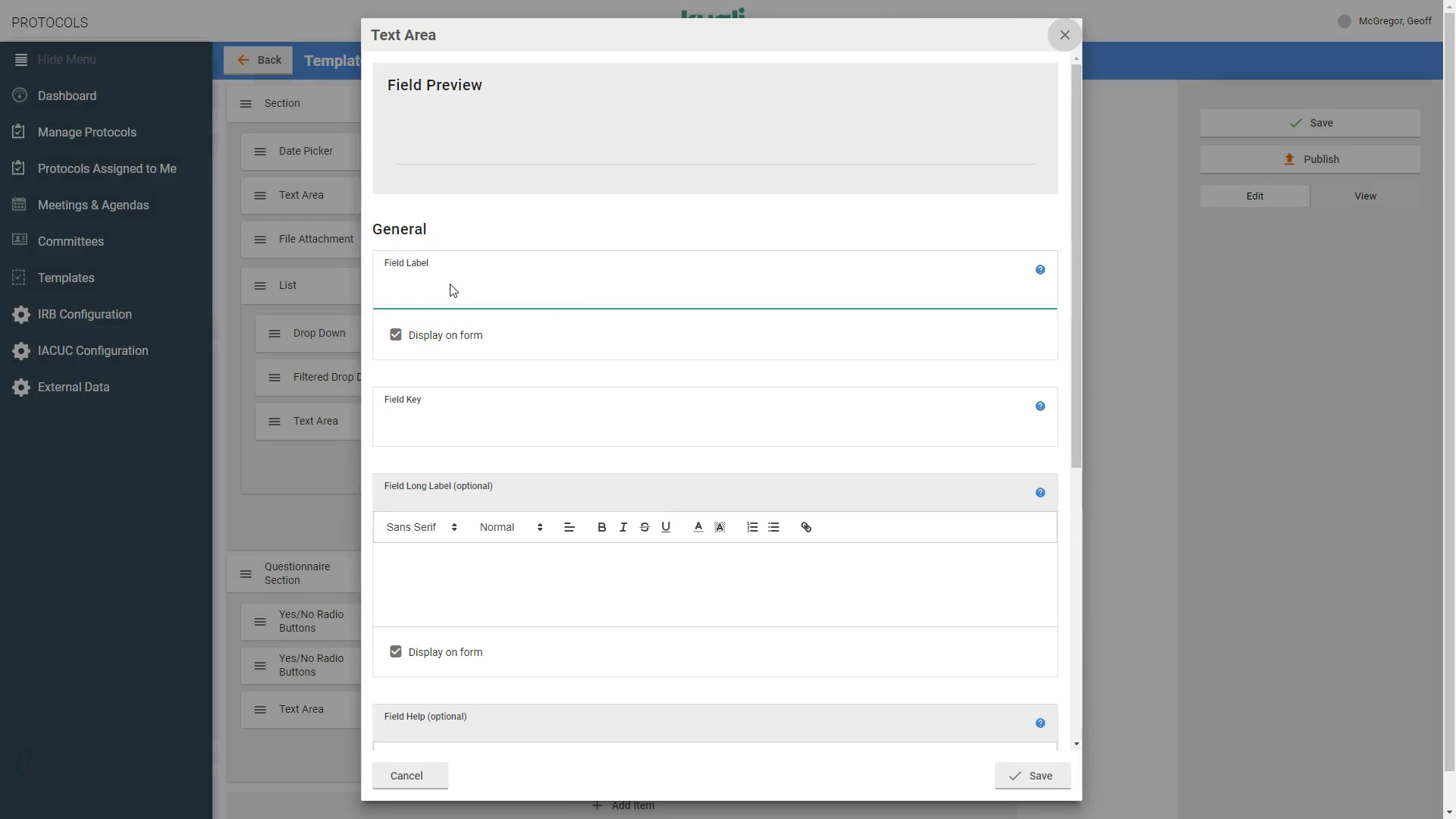
{"action": "type", "text": "Why "}
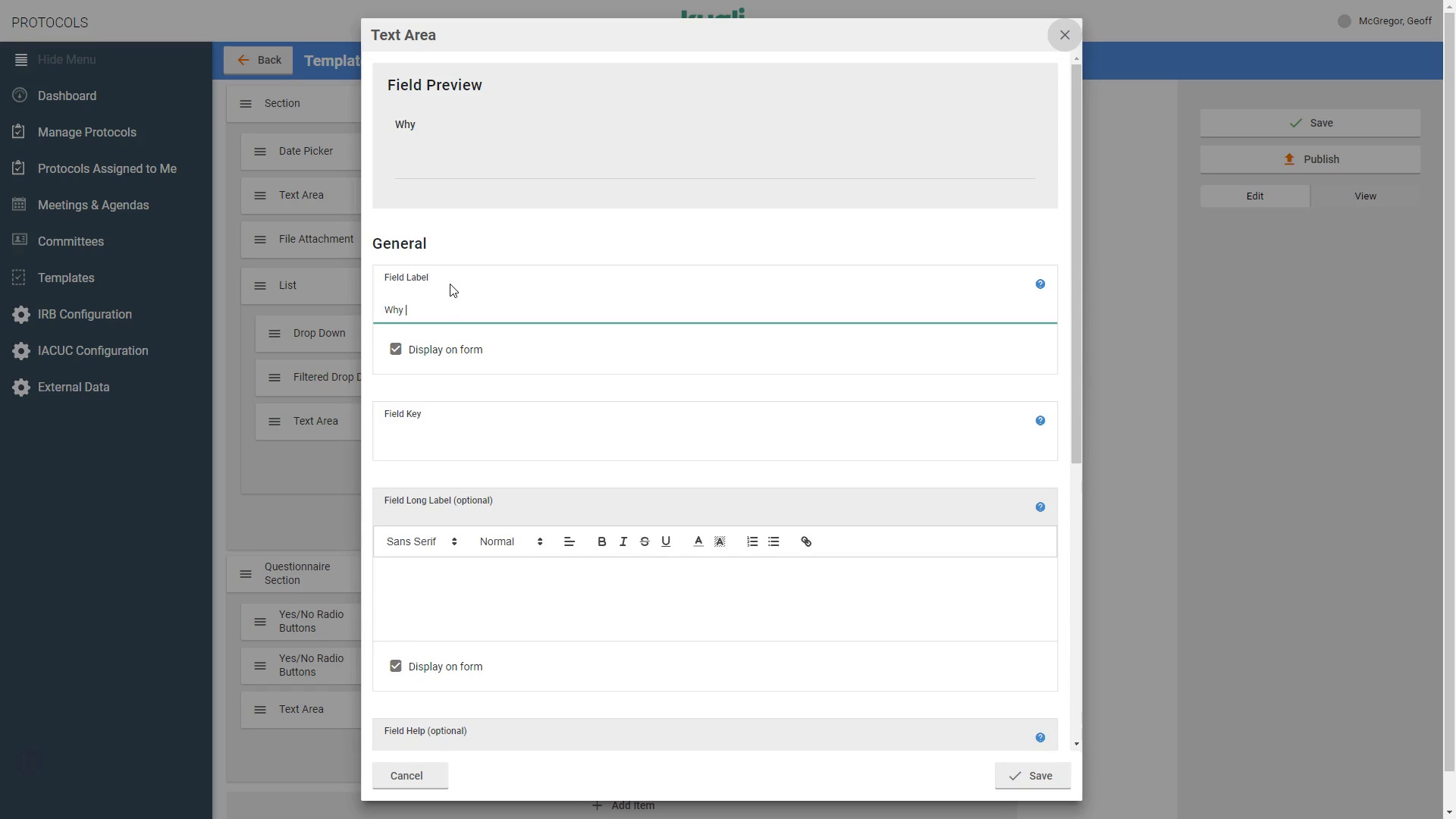
{"action": "type", "text": "was your research not com"}
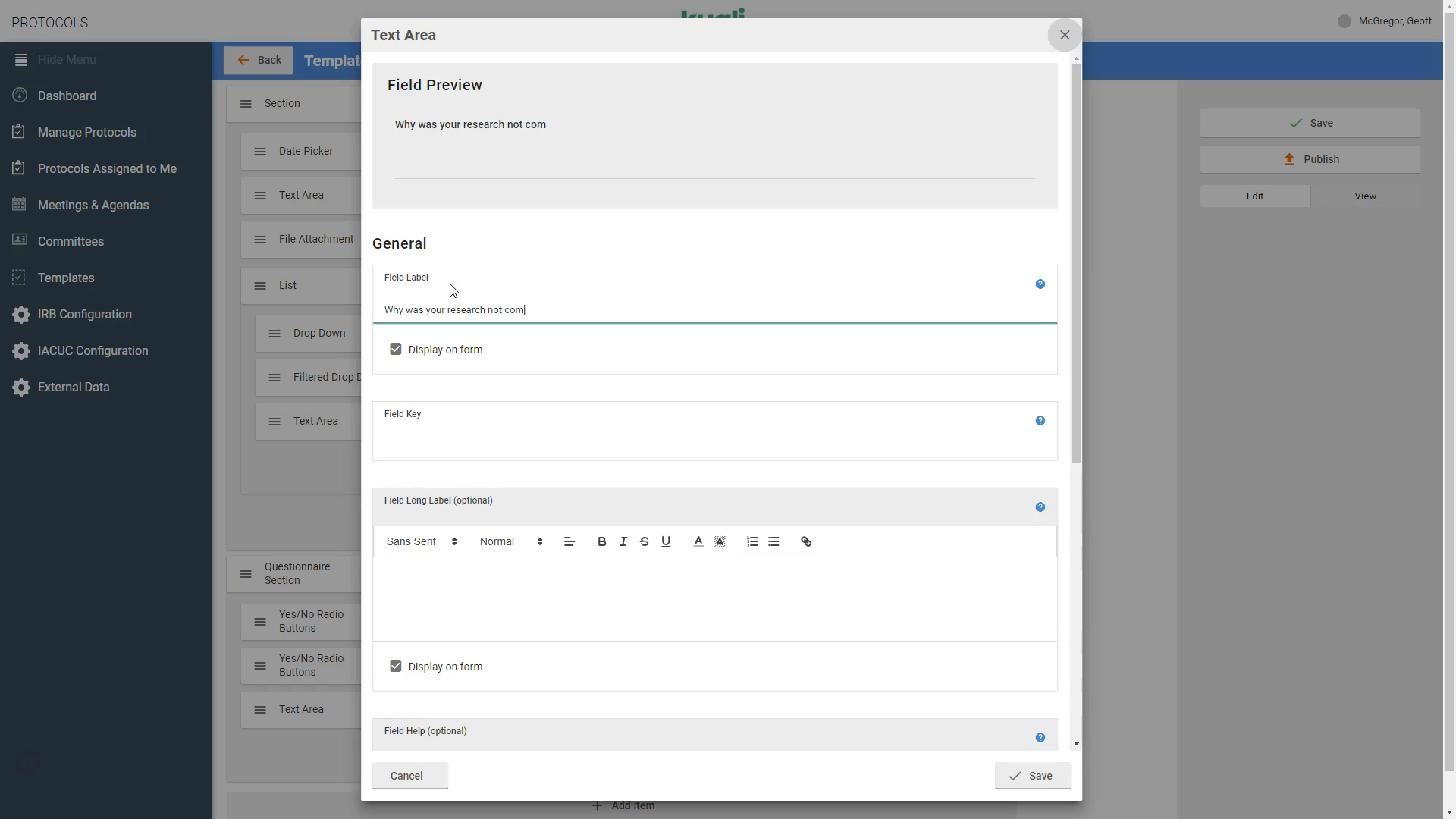
{"action": "type", "text": "pleted as planned?"}
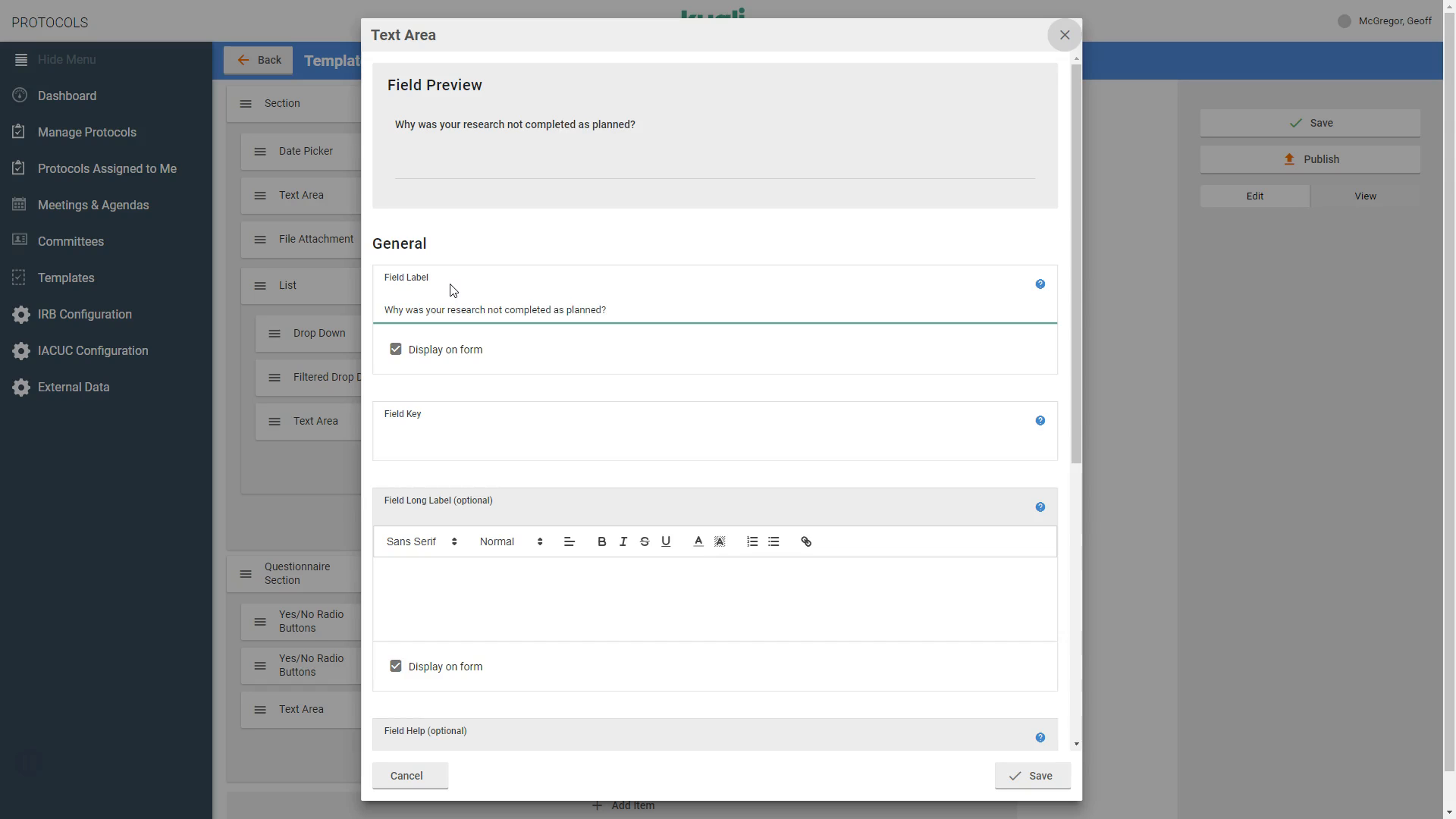
{"action": "left_click", "coordinate": [428, 444]}
{"action": "type", "text": "not"}
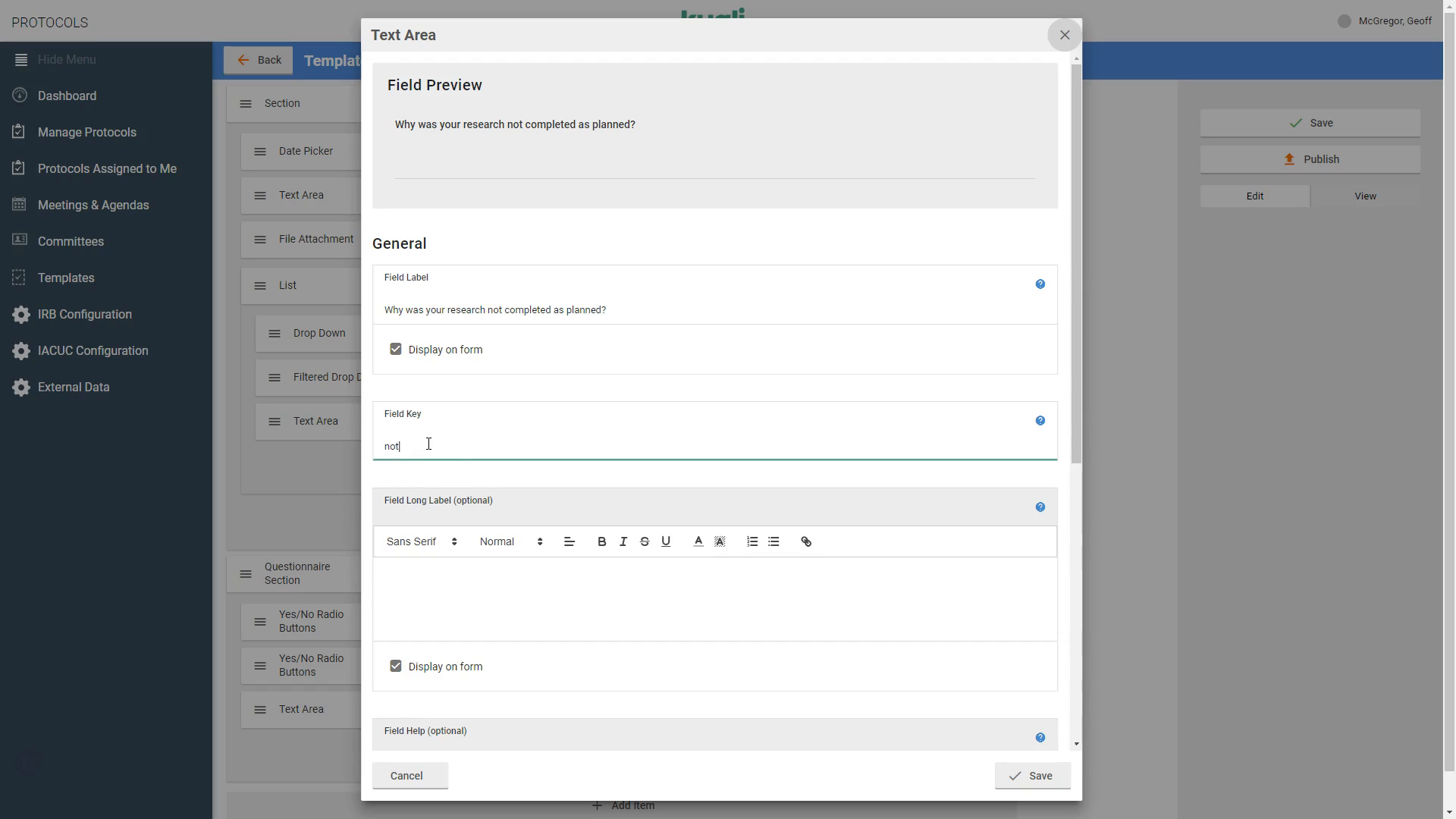
{"action": "type", "text": "completedexplanation"}
{"action": "left_click", "coordinate": [497, 163]}
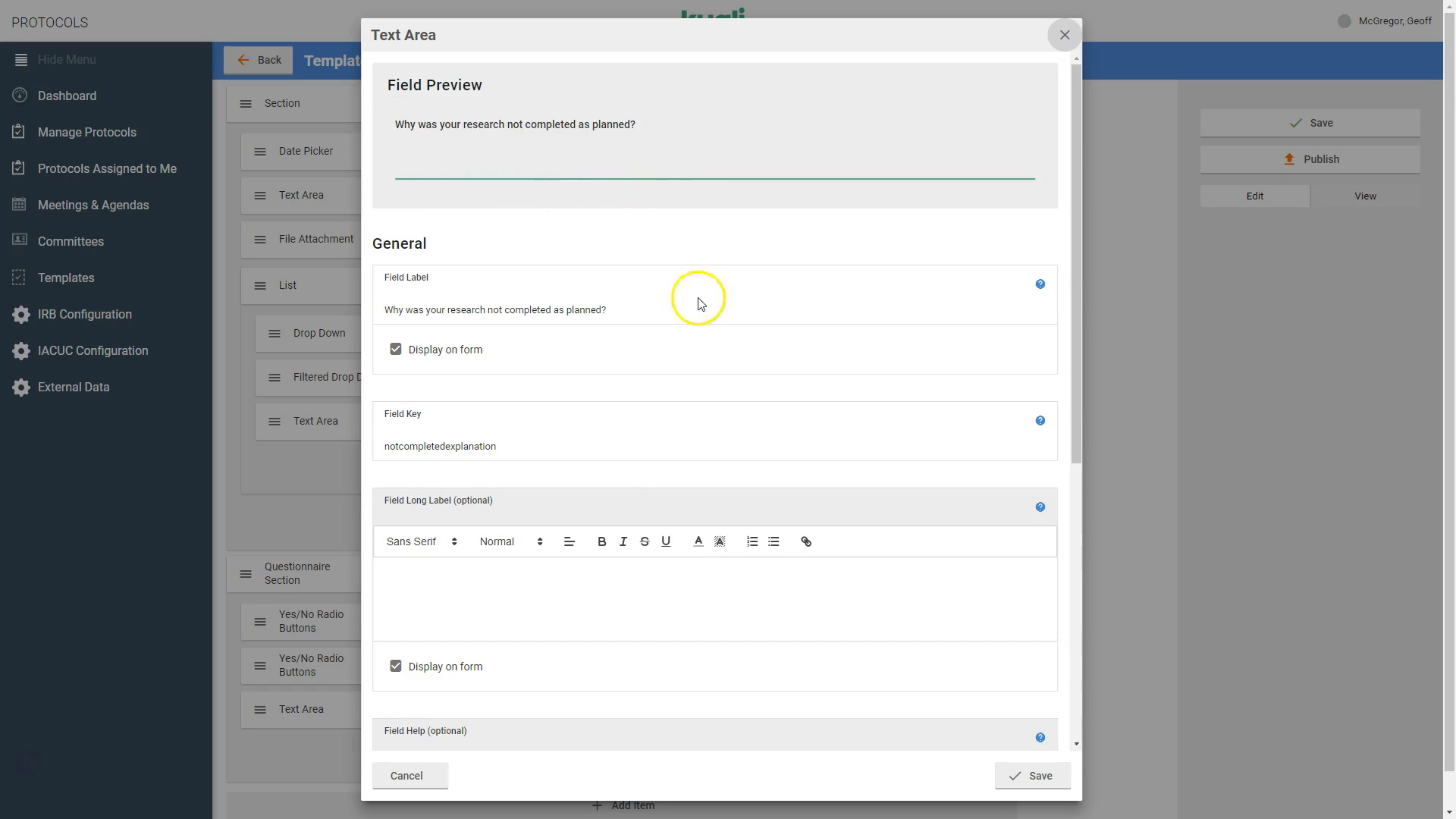
Step: Add a progressive disclosure condition to the text area, based on the Completed As Planned? field
{"action": "scroll", "coordinate": [721, 334], "scroll_direction": "down", "scroll_amount": 6}
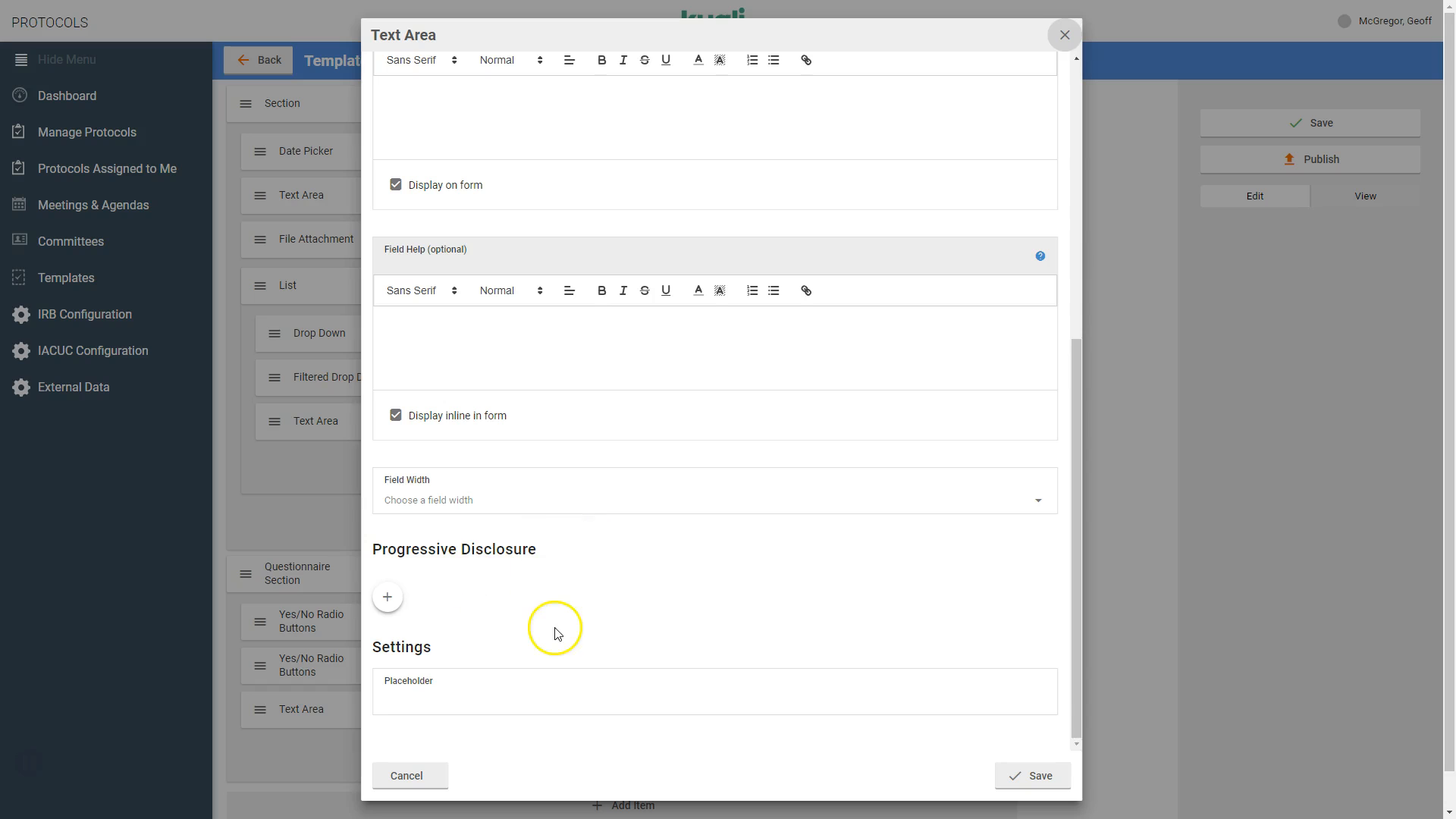
{"action": "left_click", "coordinate": [388, 597]}
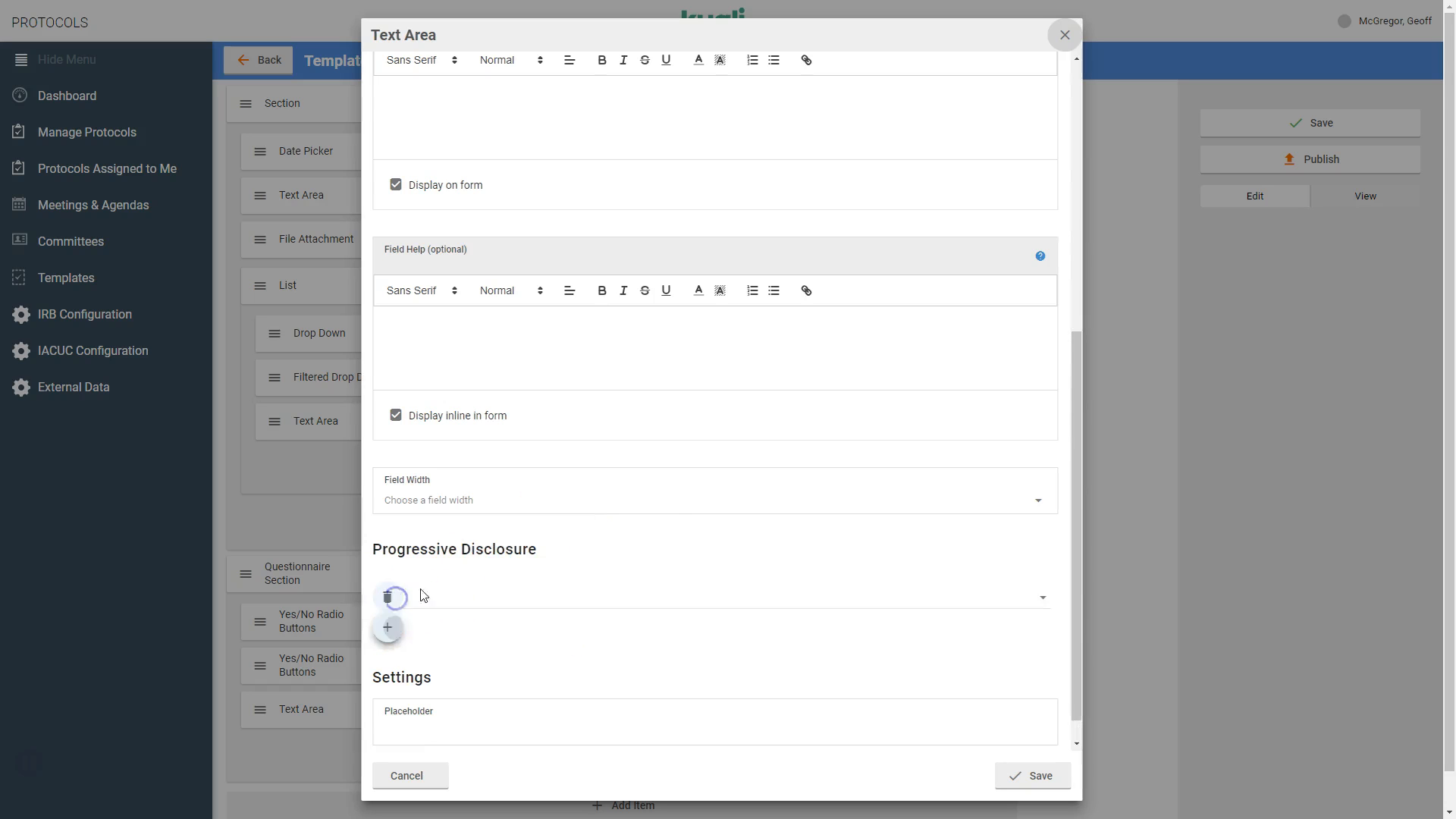
{"action": "left_click", "coordinate": [625, 574]}
{"action": "scroll", "coordinate": [618, 652], "scroll_direction": "down", "scroll_amount": 3}
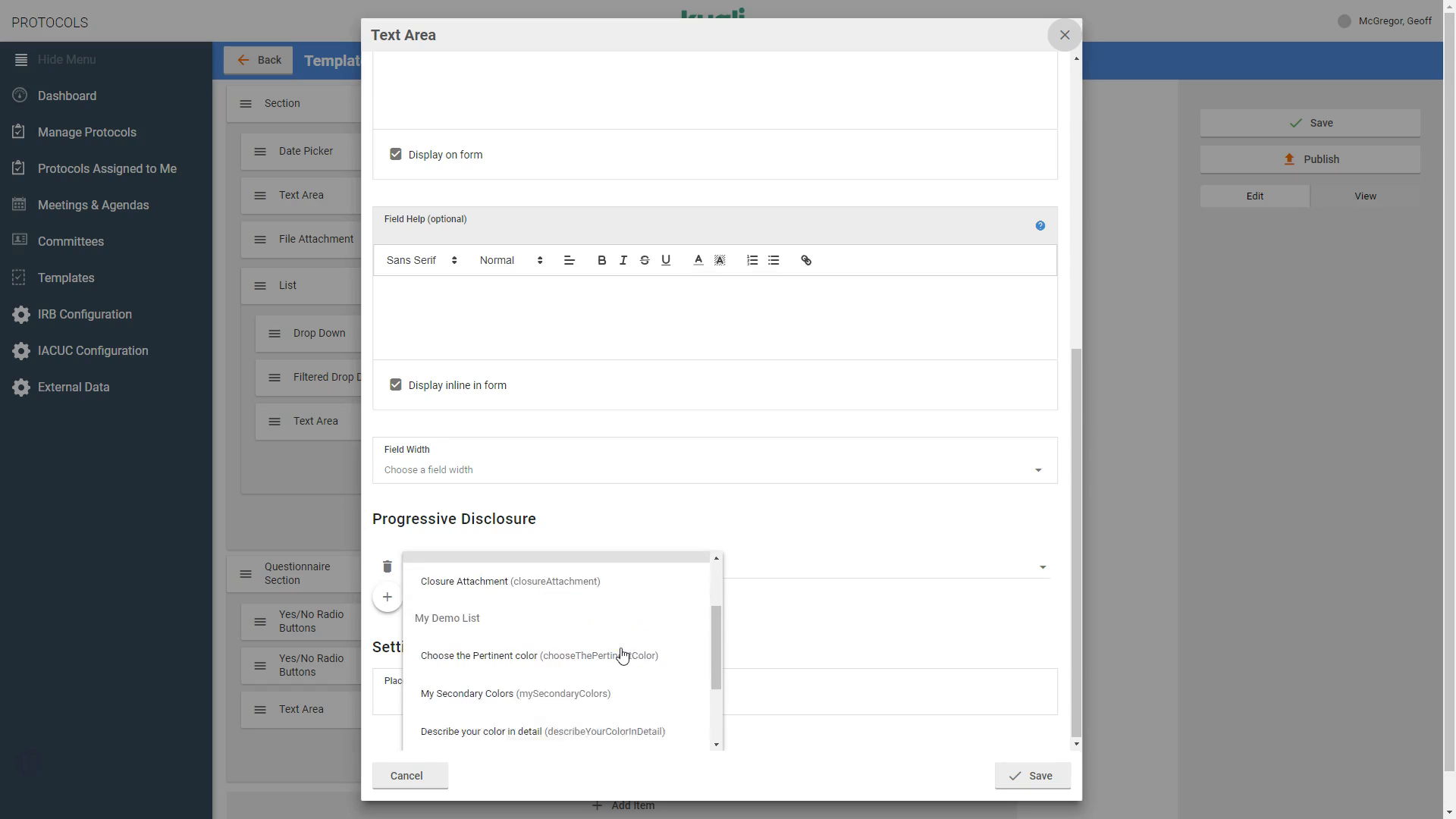
{"action": "scroll", "coordinate": [618, 644], "scroll_direction": "down", "scroll_amount": 3}
{"action": "scroll", "coordinate": [621, 639], "scroll_direction": "up", "scroll_amount": 4}
{"action": "scroll", "coordinate": [623, 641], "scroll_direction": "up", "scroll_amount": 1}
{"action": "scroll", "coordinate": [623, 641], "scroll_direction": "down", "scroll_amount": 3}
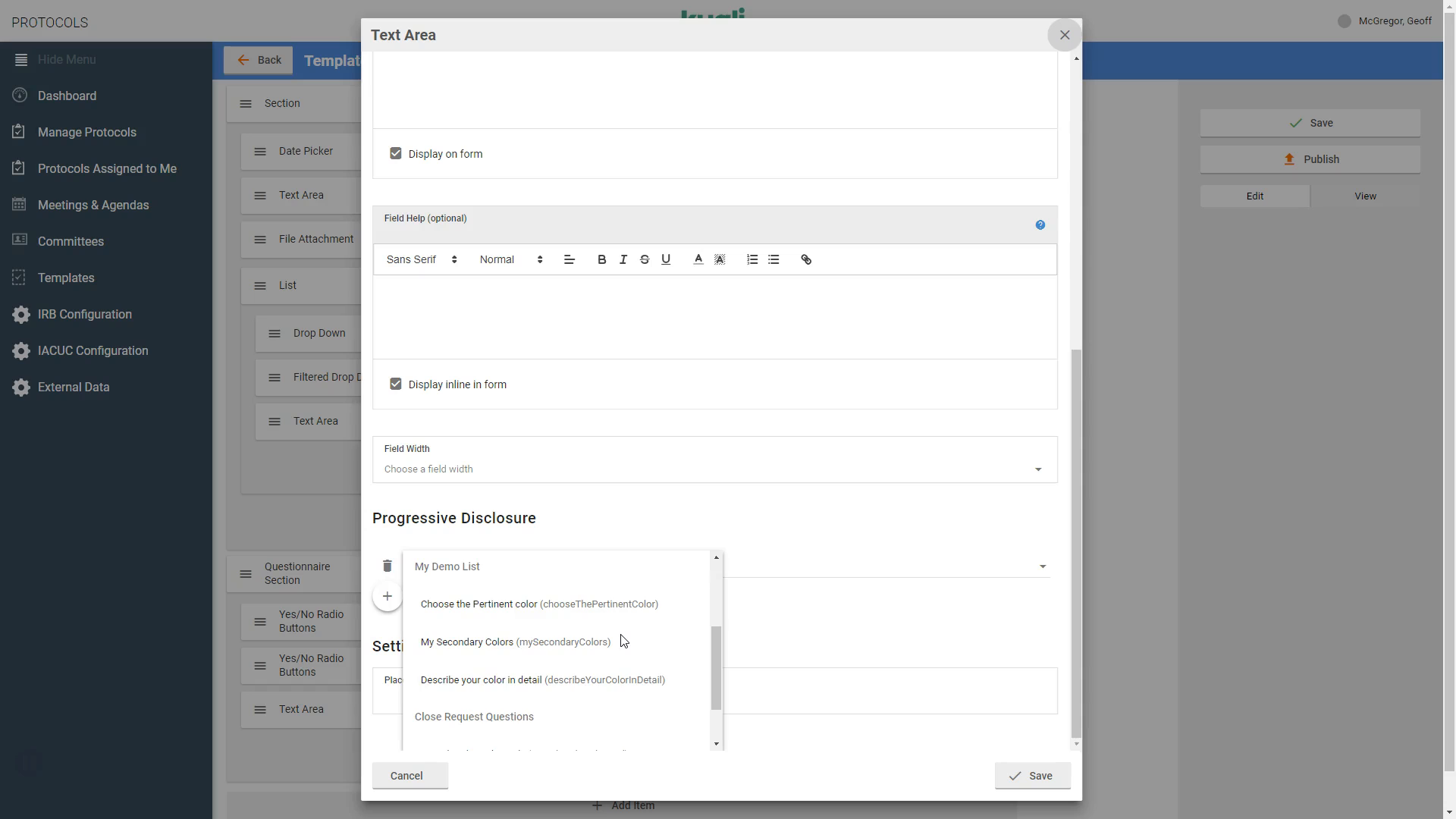
{"action": "scroll", "coordinate": [623, 640], "scroll_direction": "down", "scroll_amount": 1}
{"action": "left_click", "coordinate": [520, 696]}
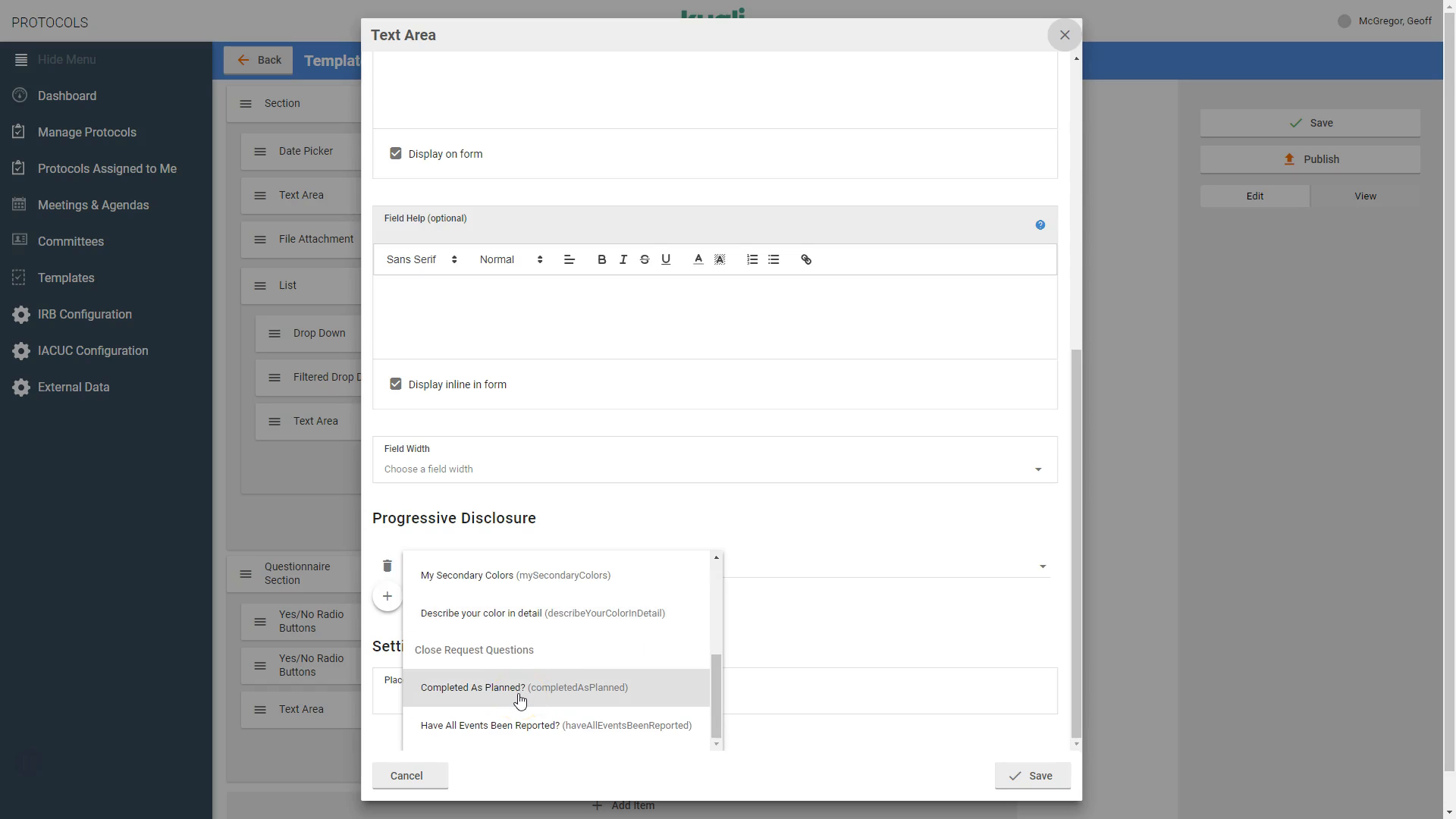
{"action": "left_click", "coordinate": [519, 696]}
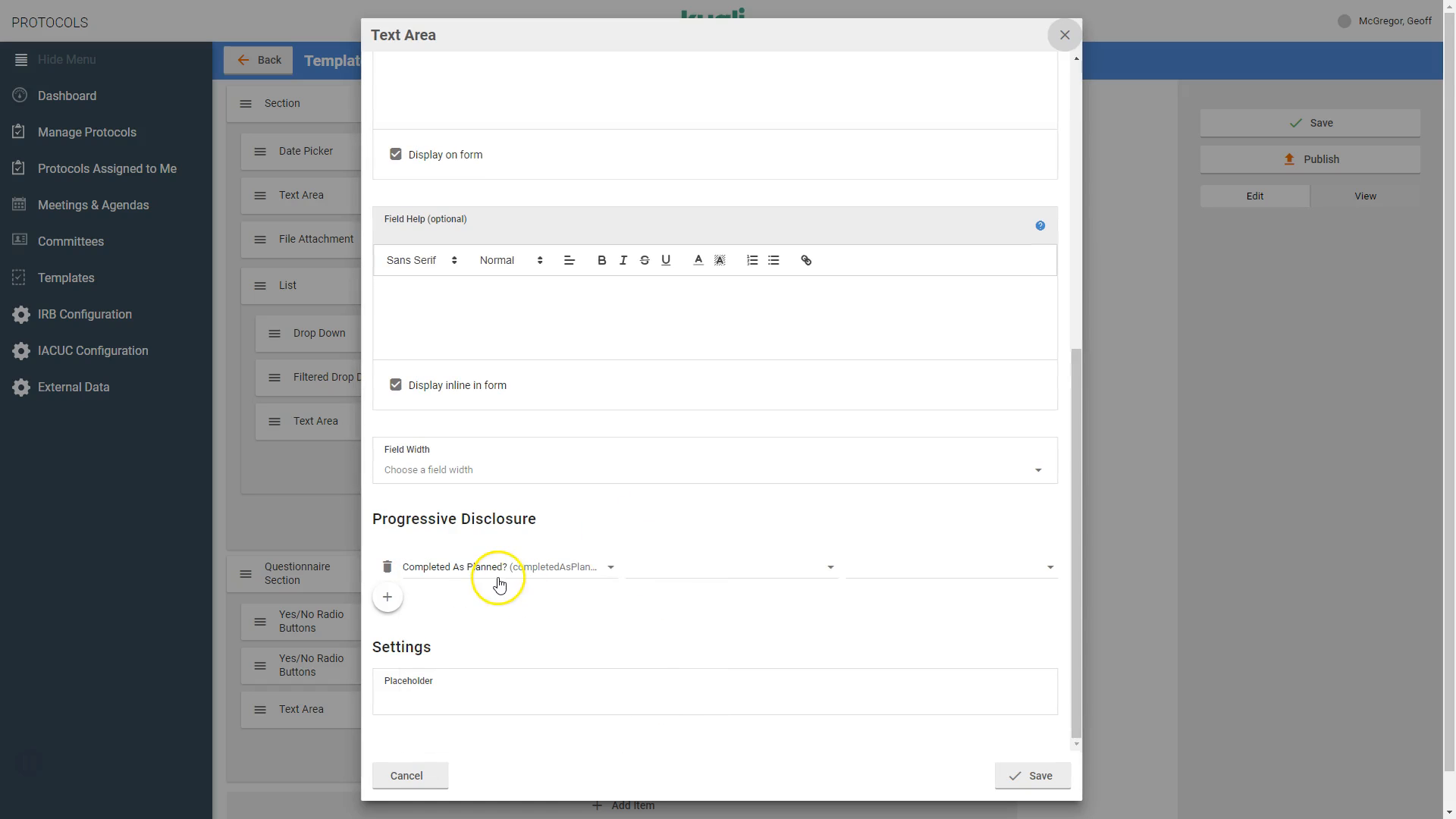
Step: Set the Completed As Planned? disclosure condition to "is" with the value No
{"action": "left_click", "coordinate": [742, 575]}
{"action": "left_click", "coordinate": [684, 615]}
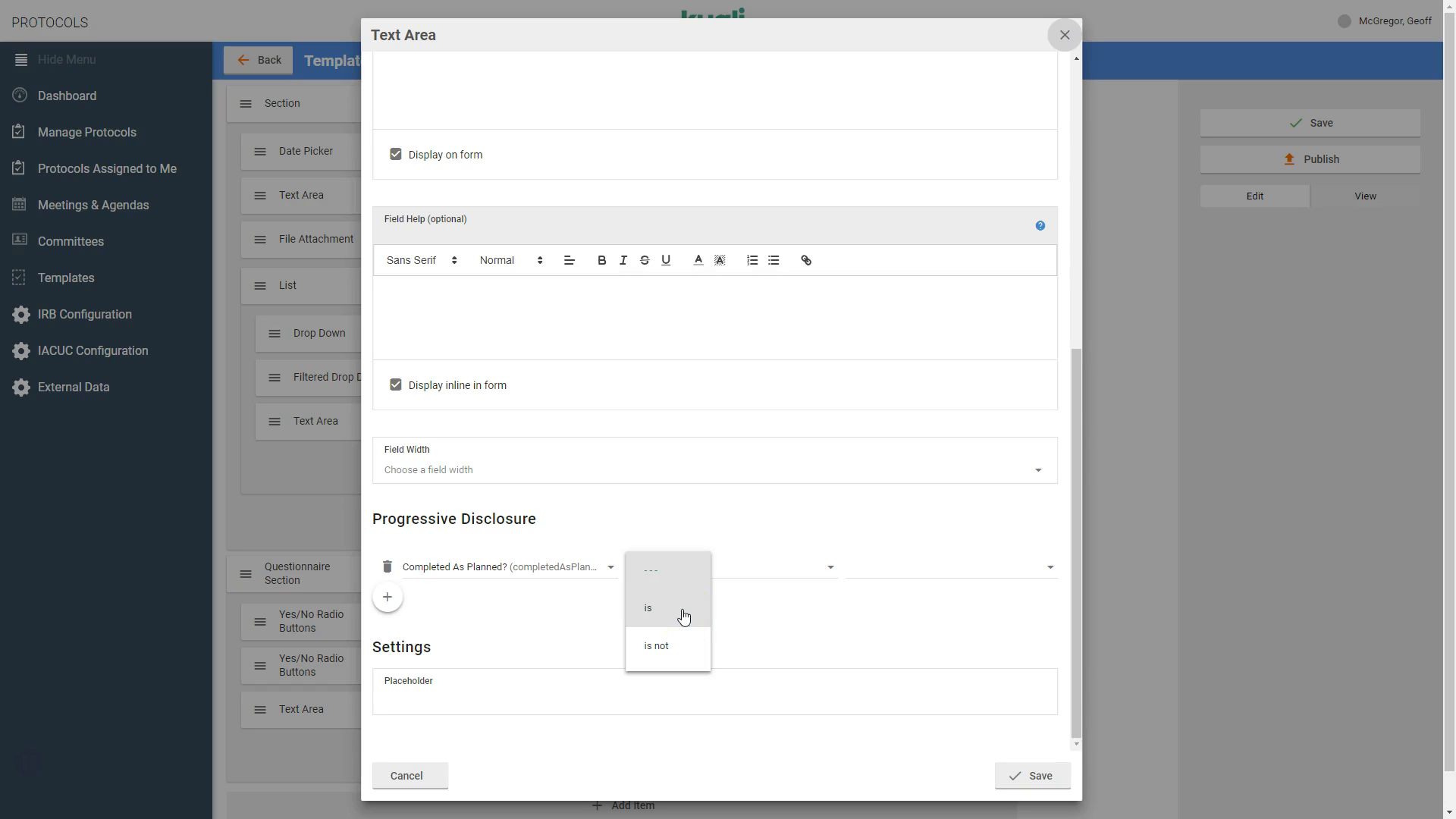
{"action": "left_click", "coordinate": [907, 576]}
{"action": "left_click", "coordinate": [872, 649]}
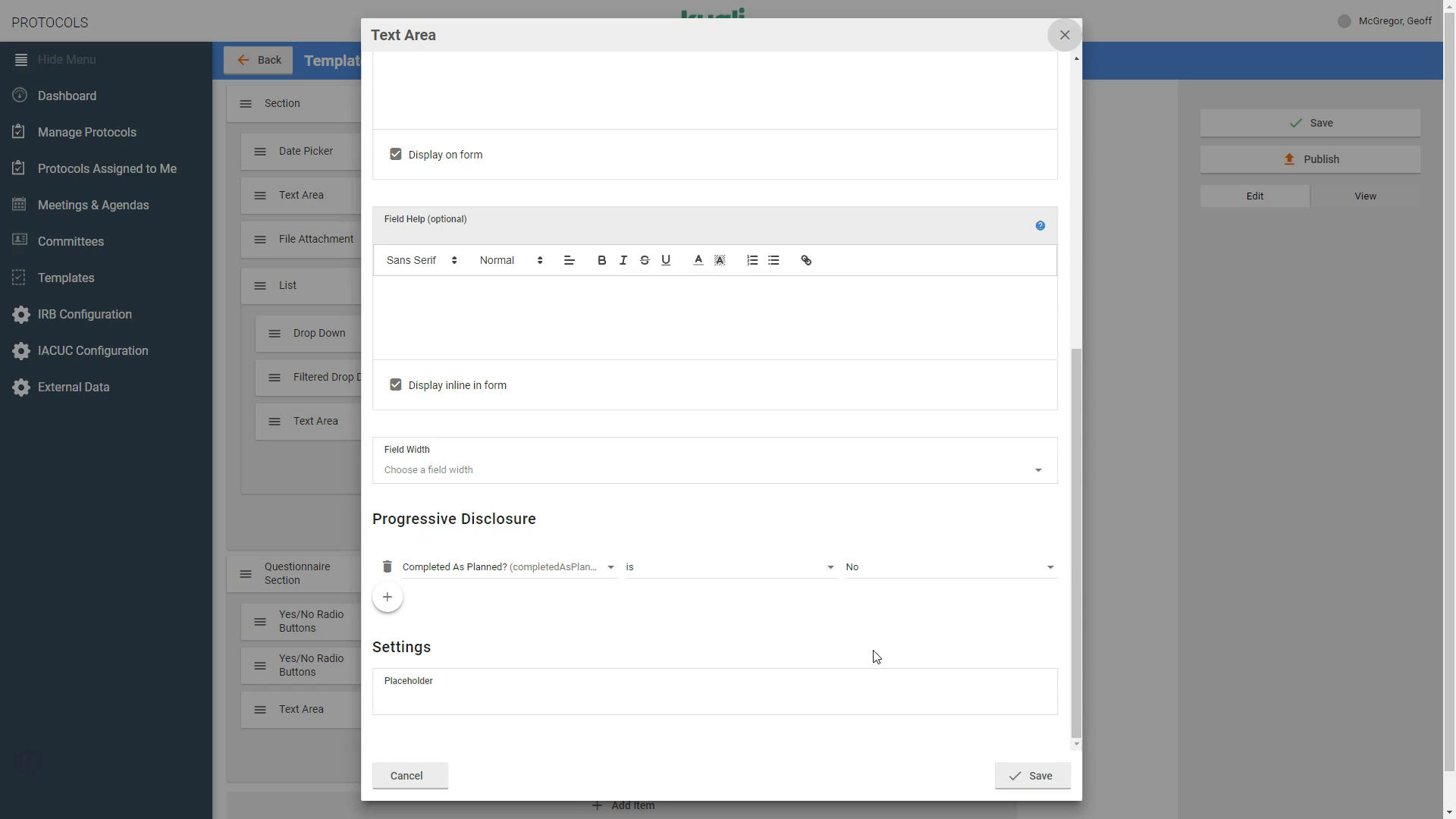
Step: Try out a blank second disclosure condition with its Any/All matching options, and remove it again
{"action": "left_click", "coordinate": [387, 597]}
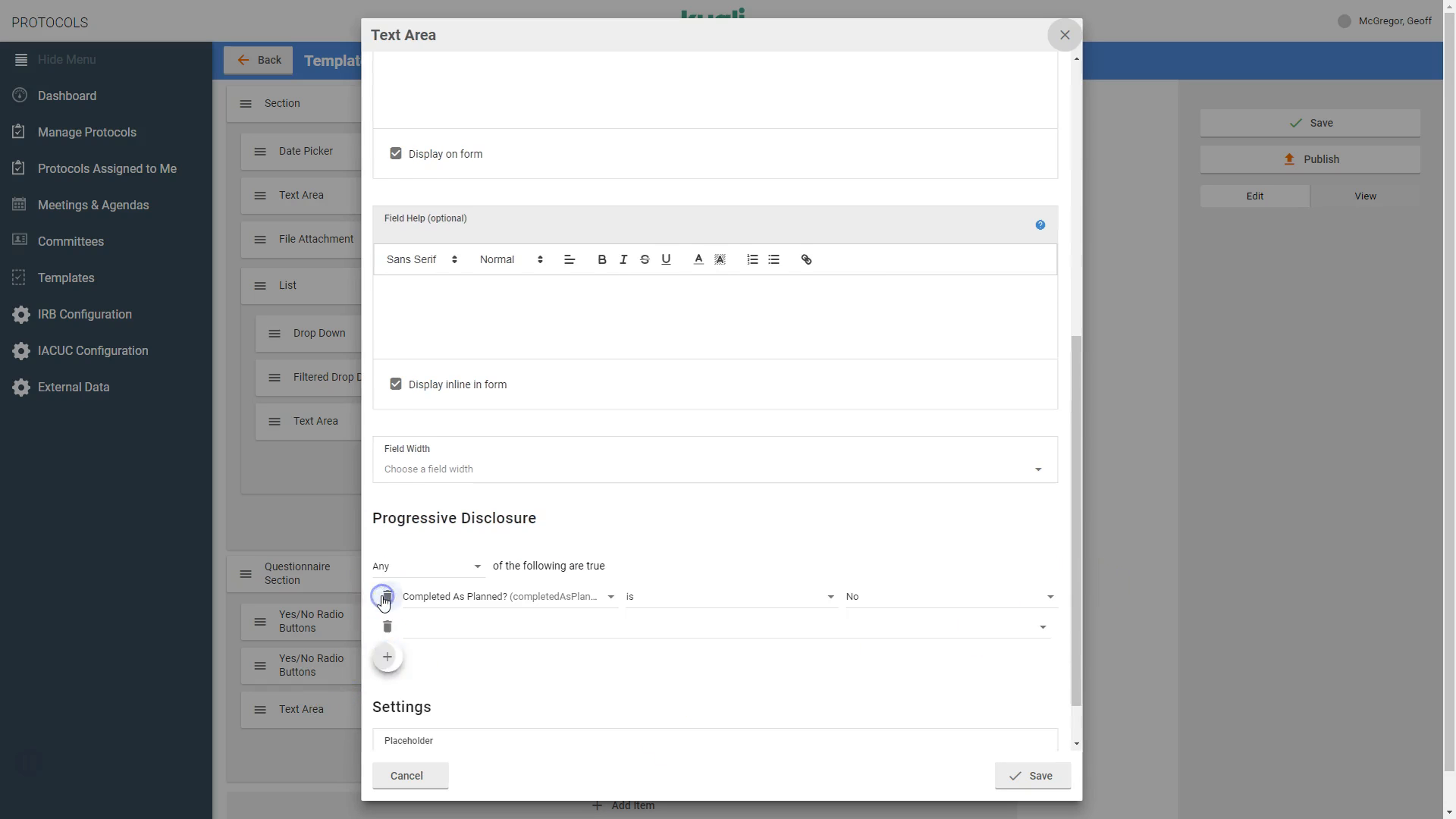
{"action": "left_click", "coordinate": [676, 640]}
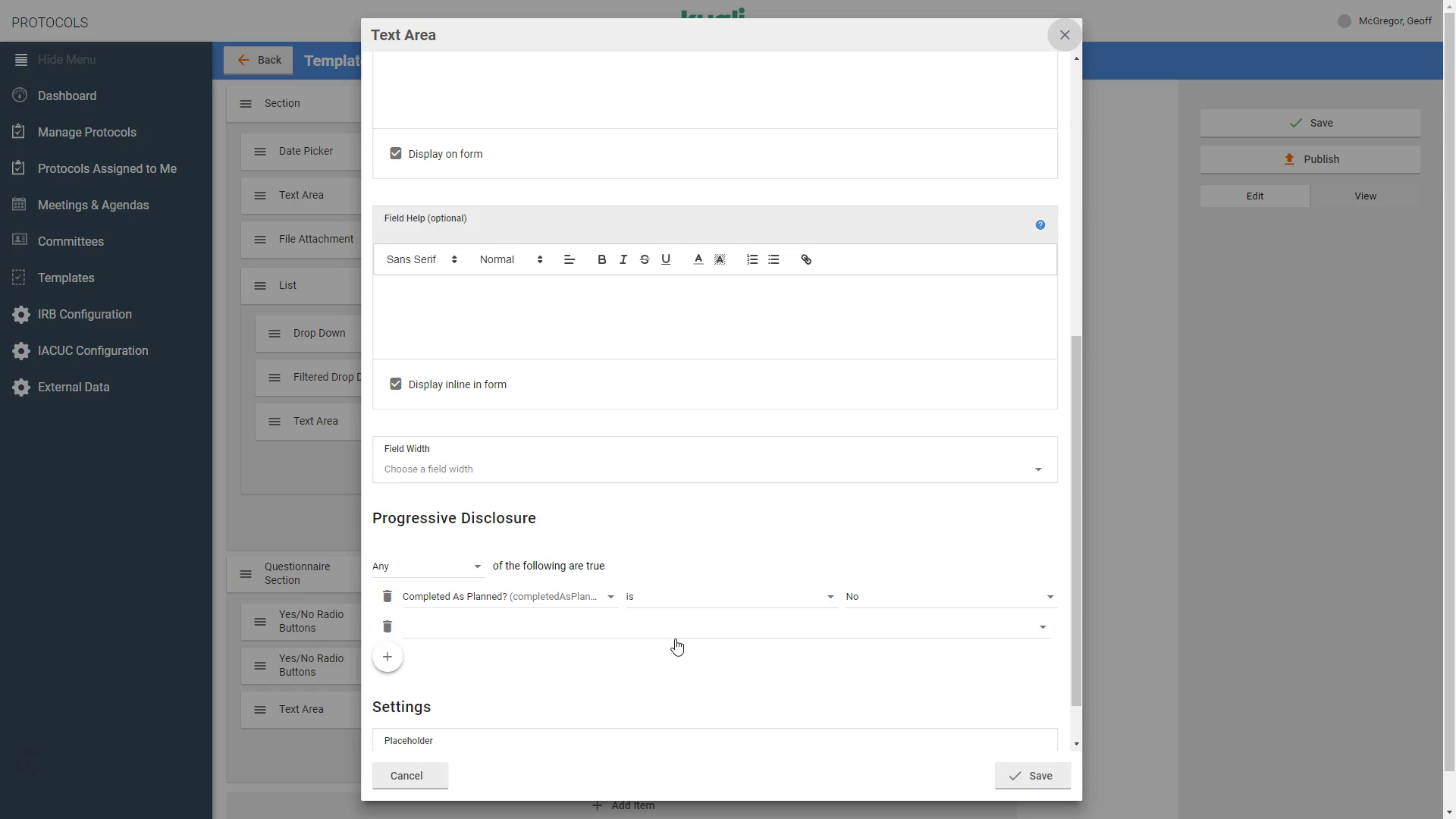
{"action": "left_click", "coordinate": [478, 571]}
{"action": "left_click", "coordinate": [497, 563]}
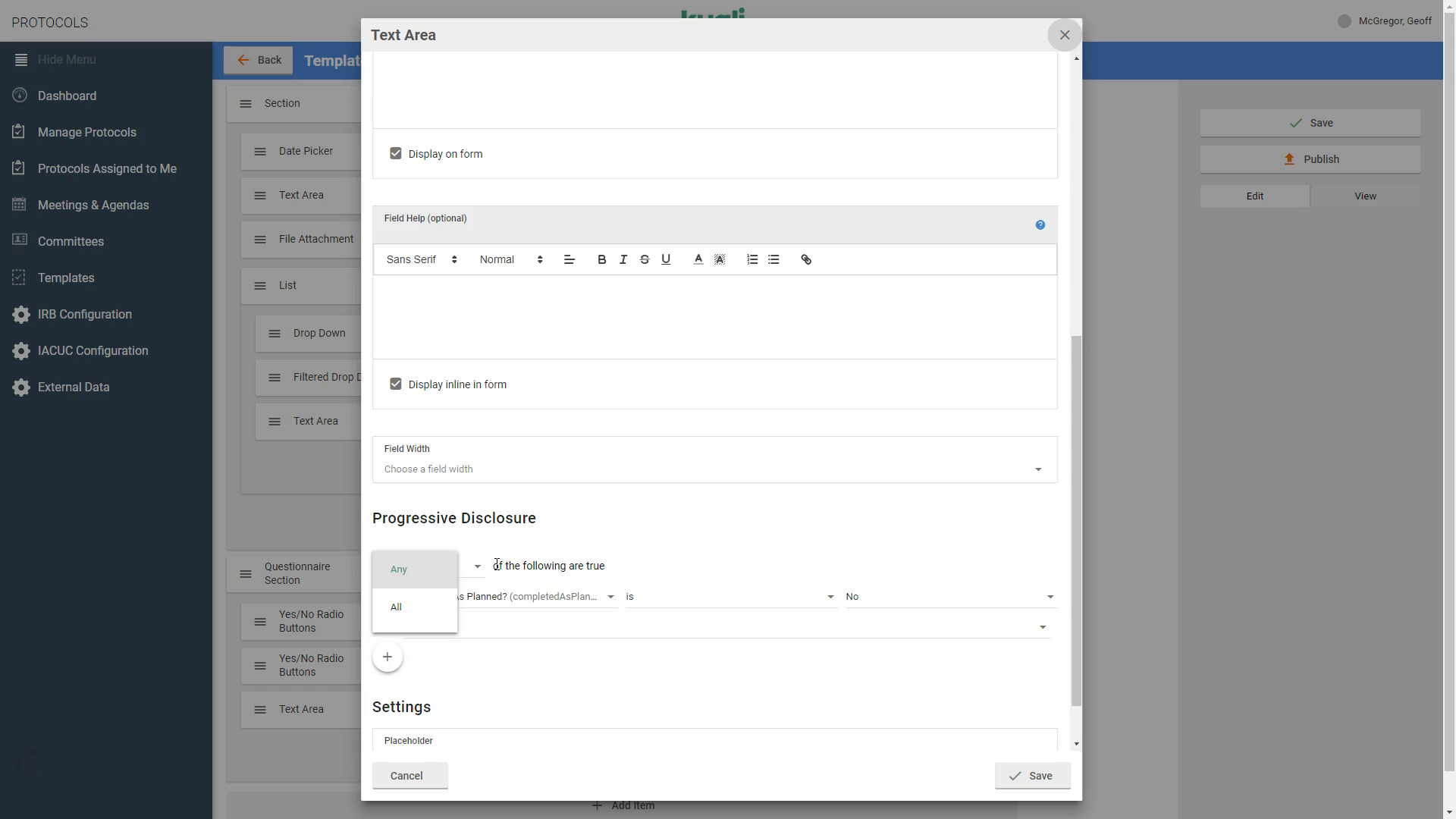
{"action": "left_click", "coordinate": [681, 550]}
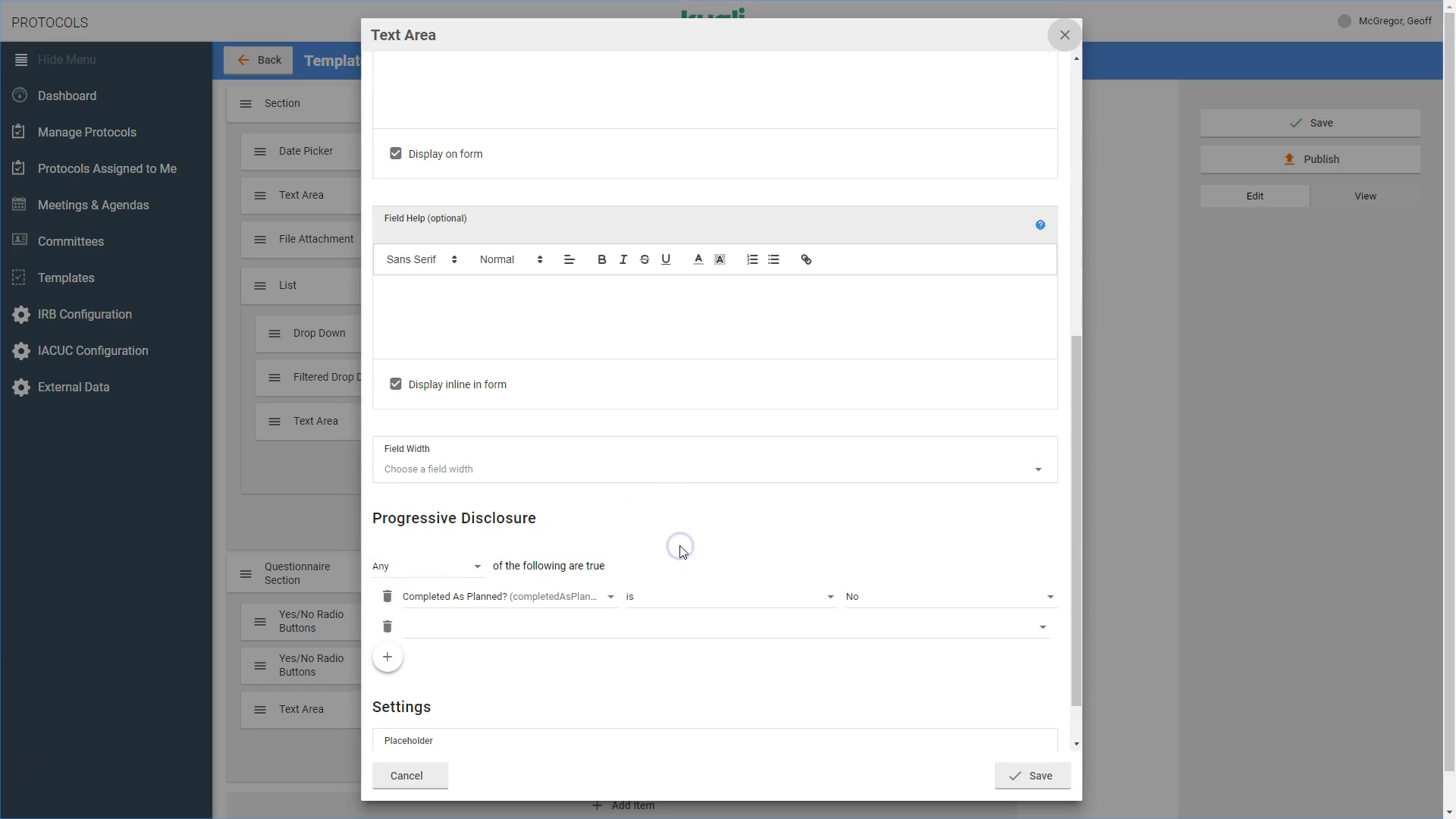
{"action": "left_click", "coordinate": [386, 628]}
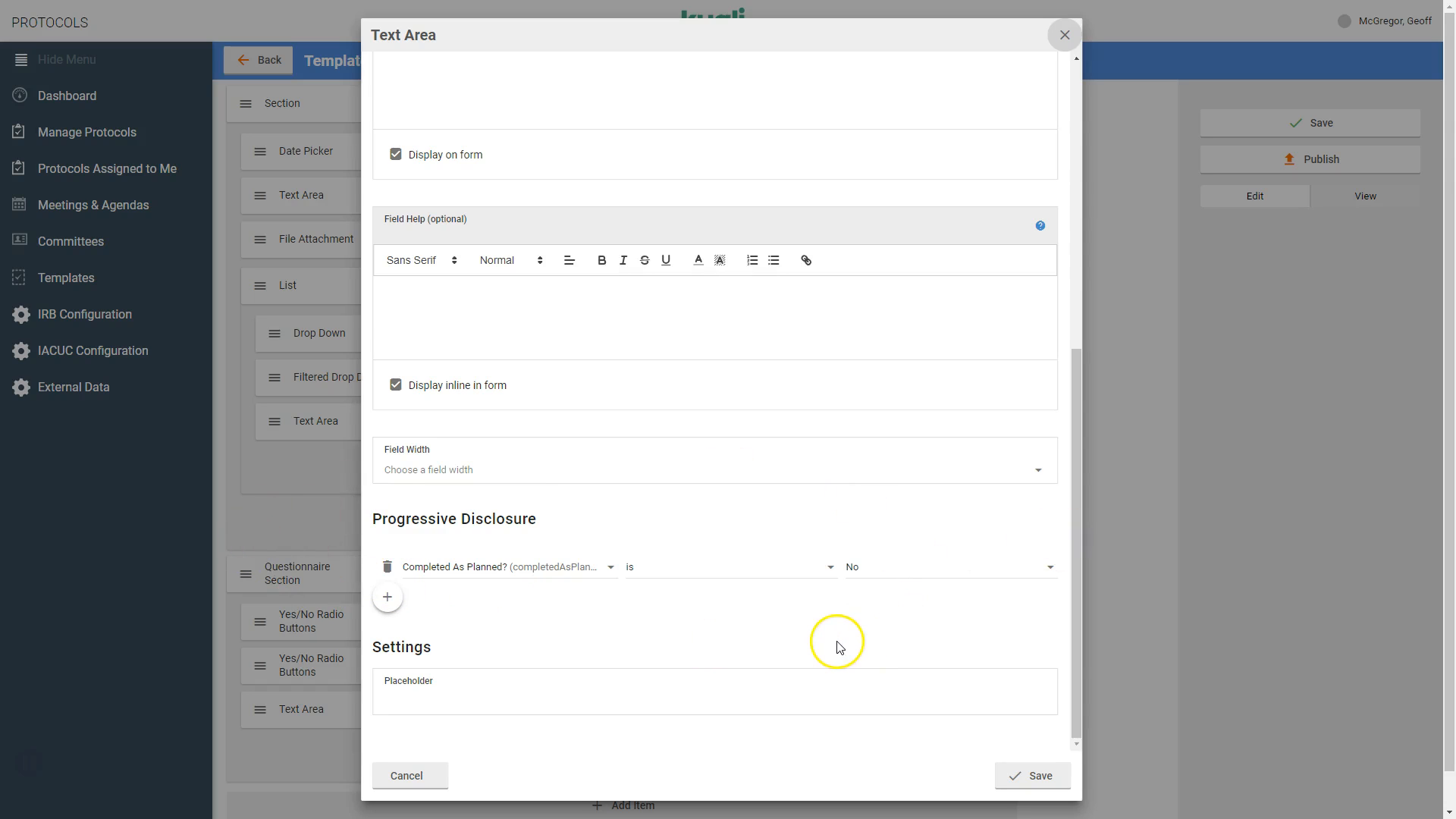
Step: Save the text area's settings and the template
{"action": "left_click", "coordinate": [1036, 775]}
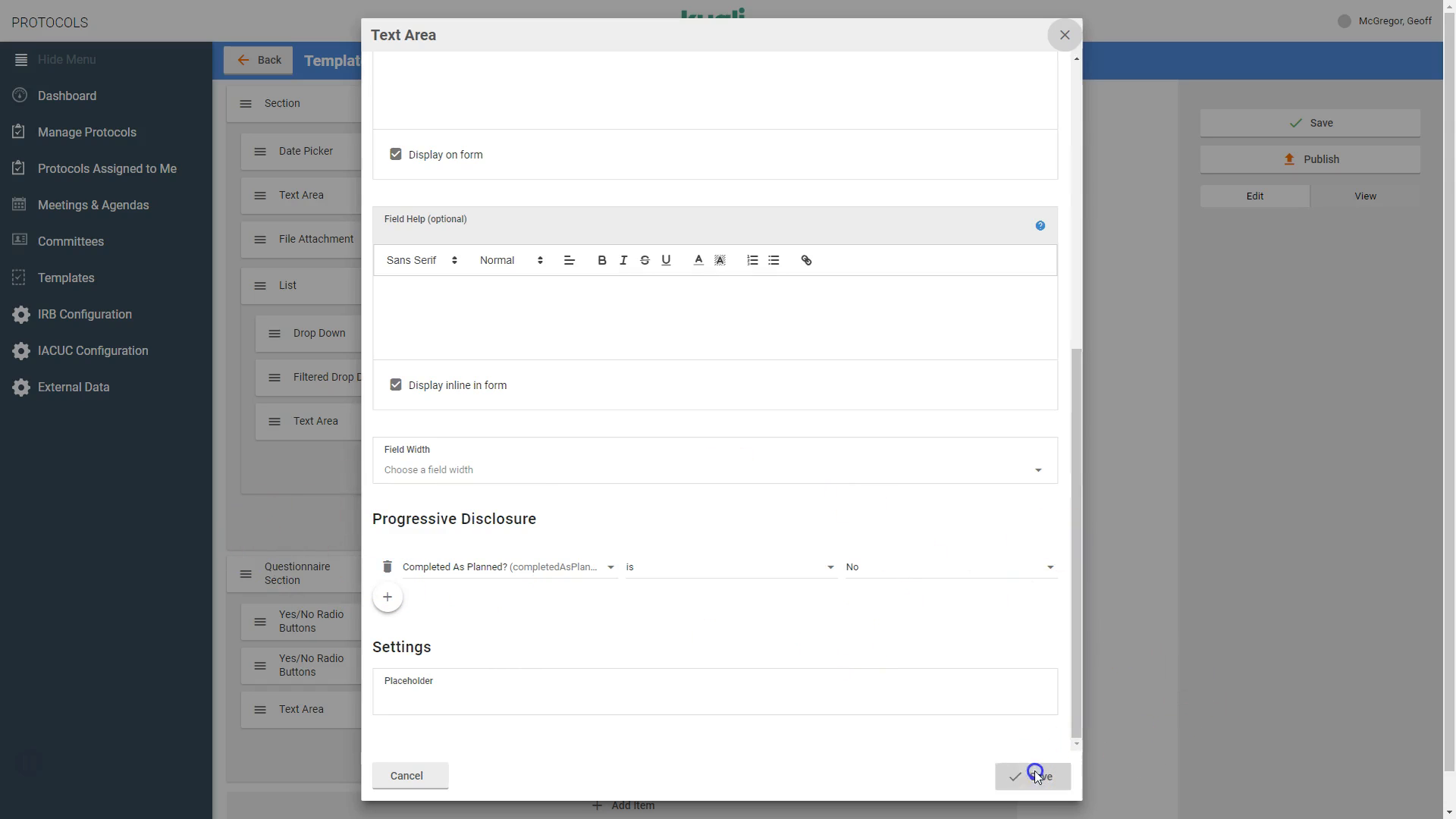
{"action": "left_click", "coordinate": [1320, 121]}
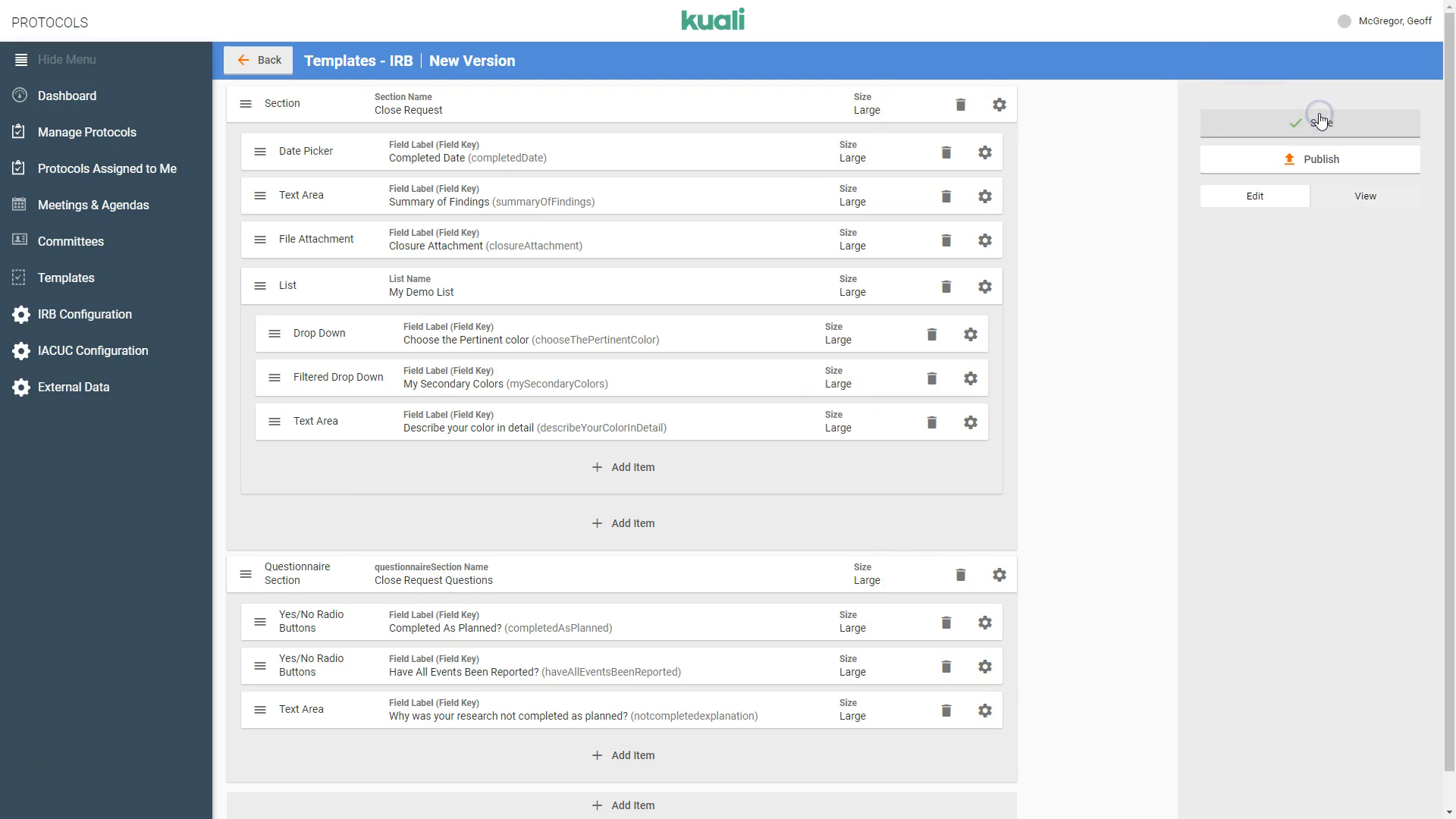
Step: Preview the form and answer Completed As Planned? with Yes and No to test the explanation field's disclosure
{"action": "left_click", "coordinate": [1379, 199]}
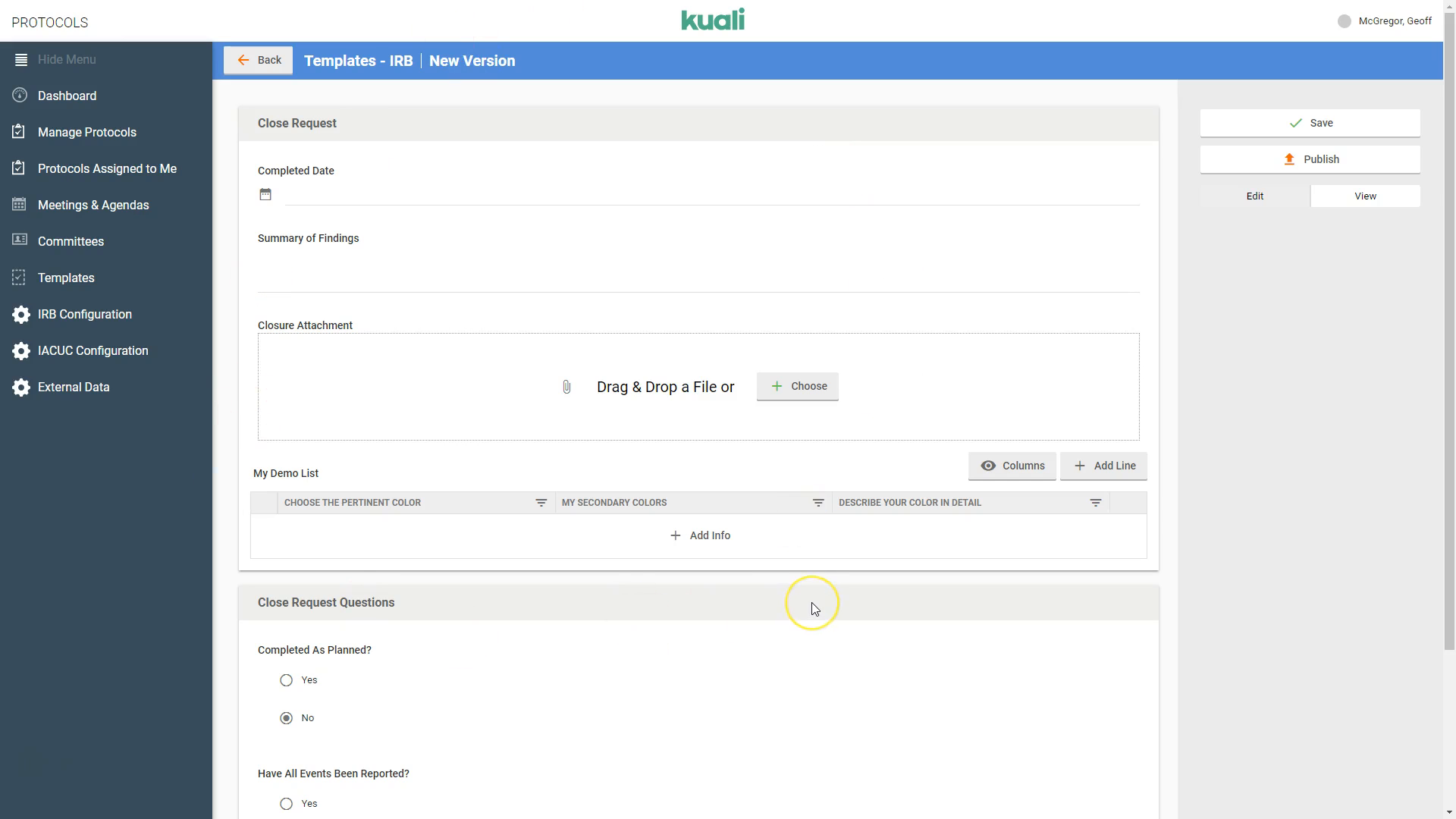
{"action": "scroll", "coordinate": [812, 605], "scroll_direction": "down", "scroll_amount": 3}
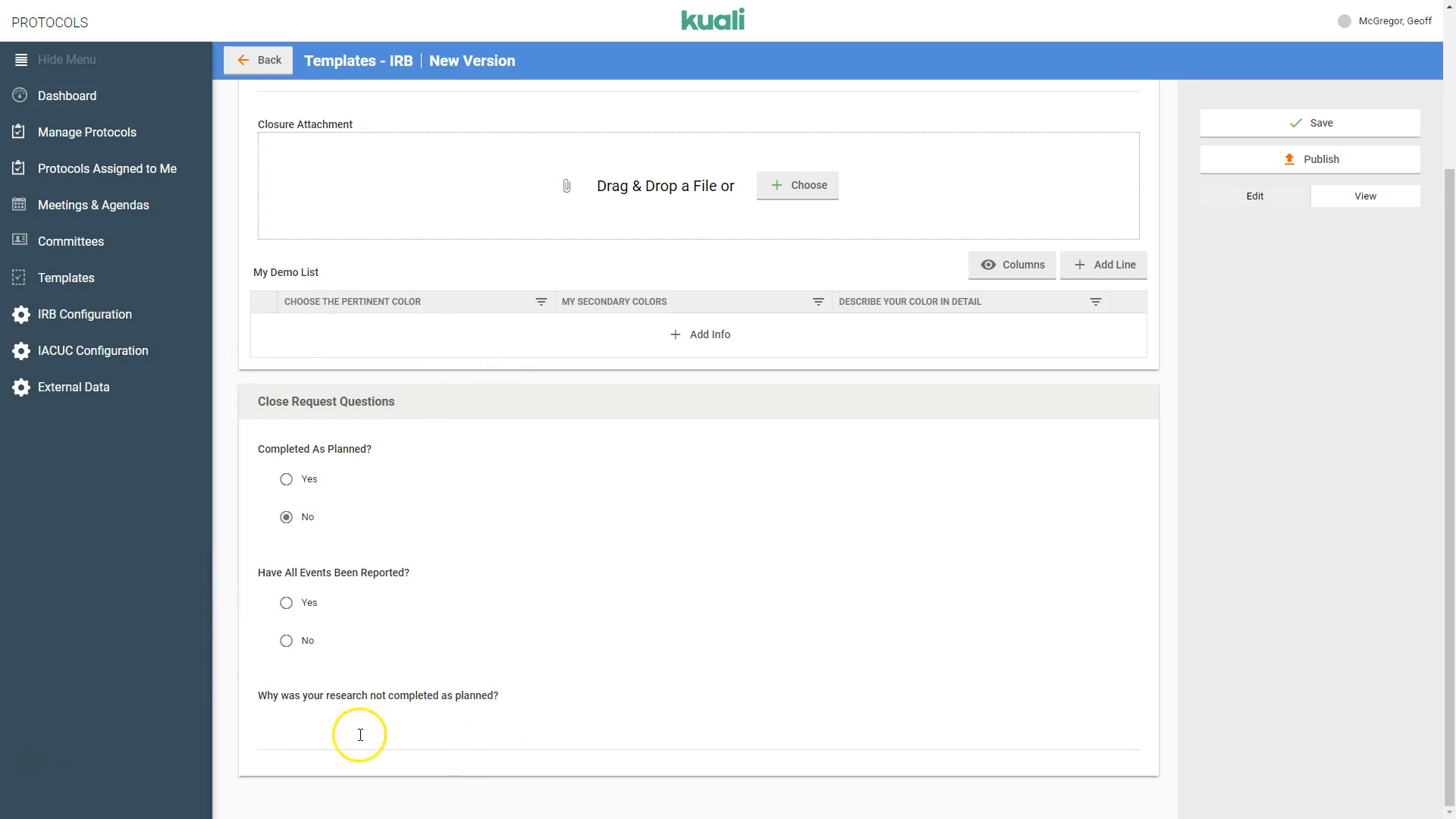
{"action": "left_click", "coordinate": [287, 480]}
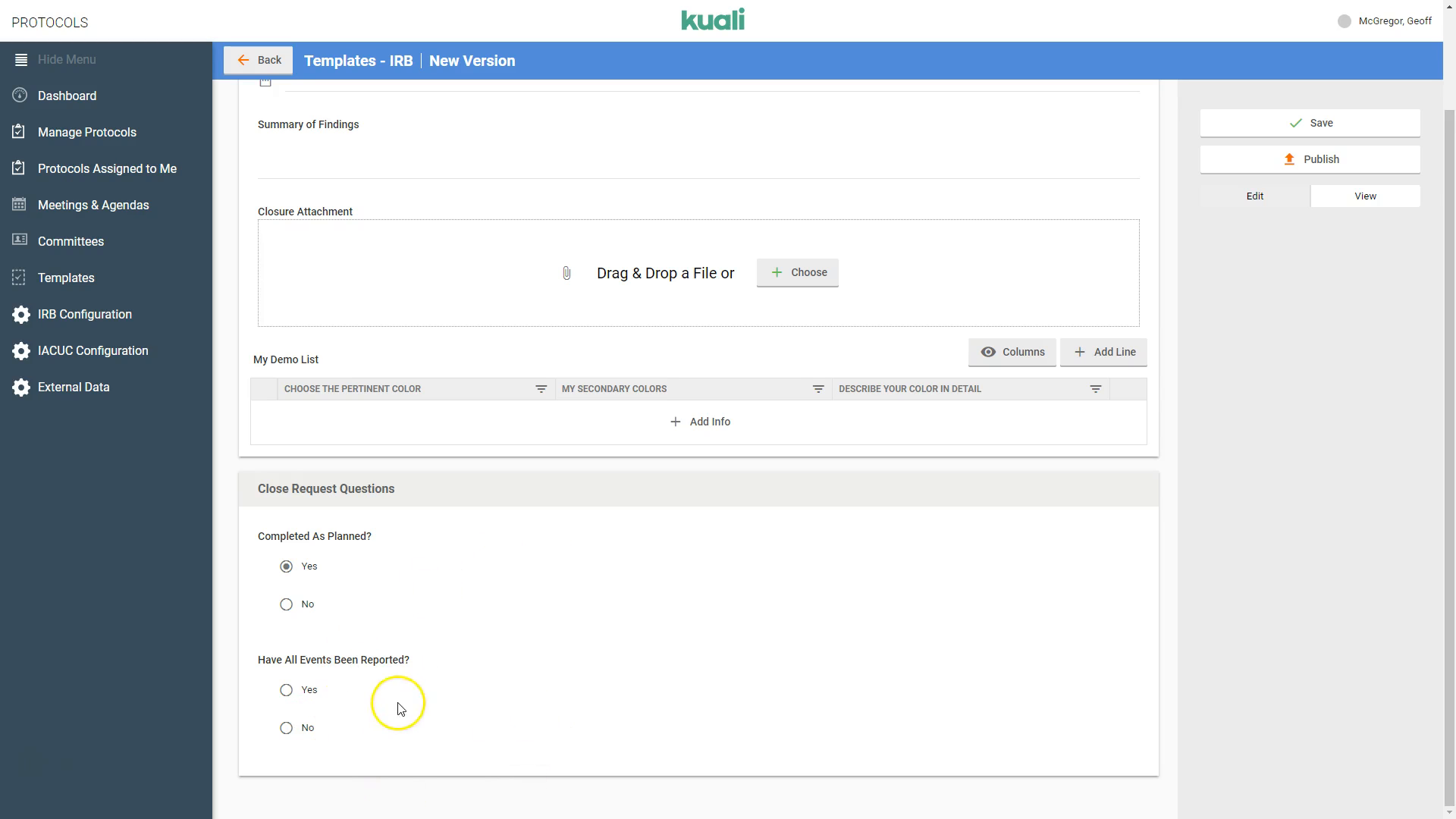
{"action": "left_click", "coordinate": [291, 605]}
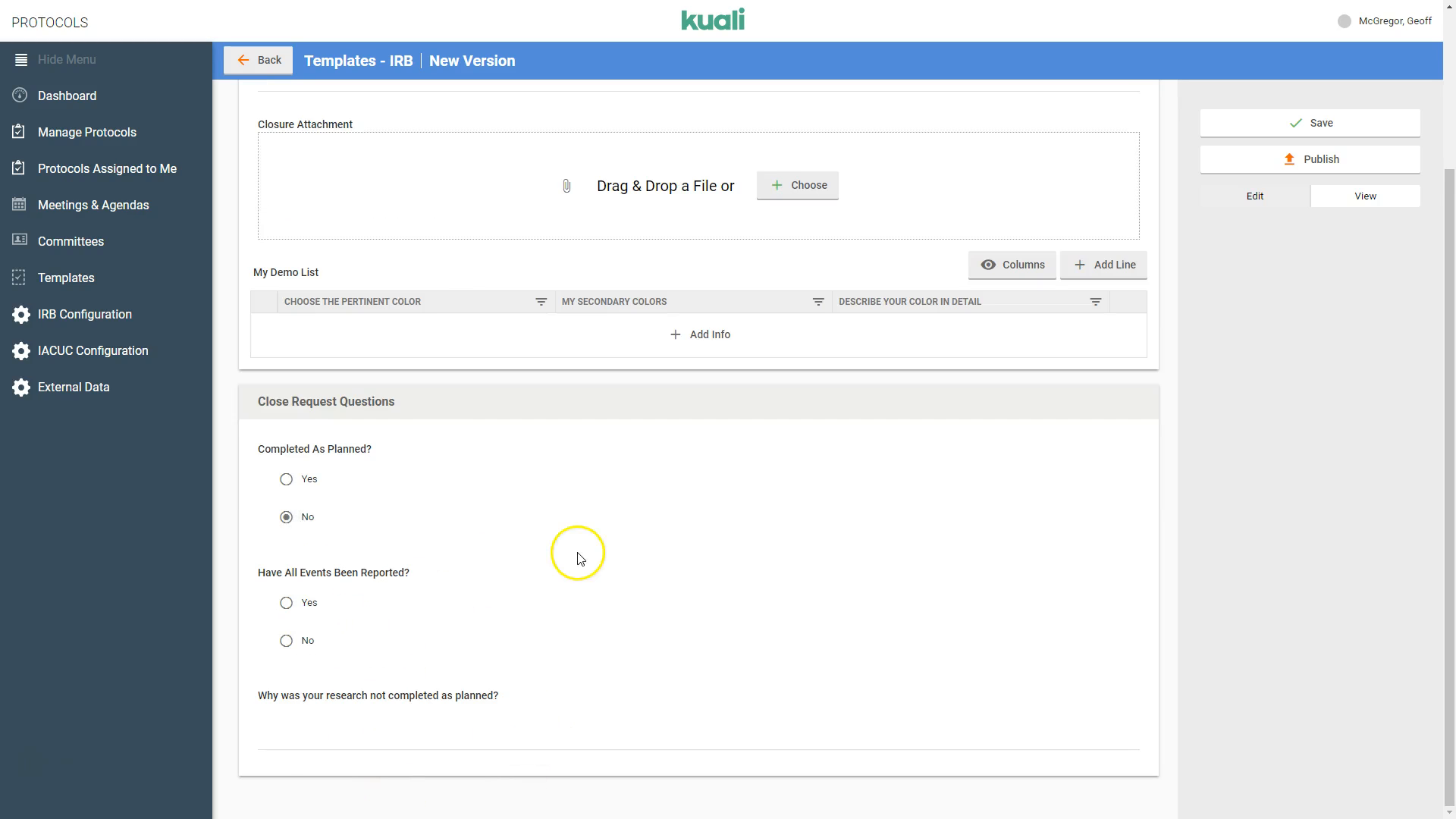
{"action": "left_click", "coordinate": [335, 721]}
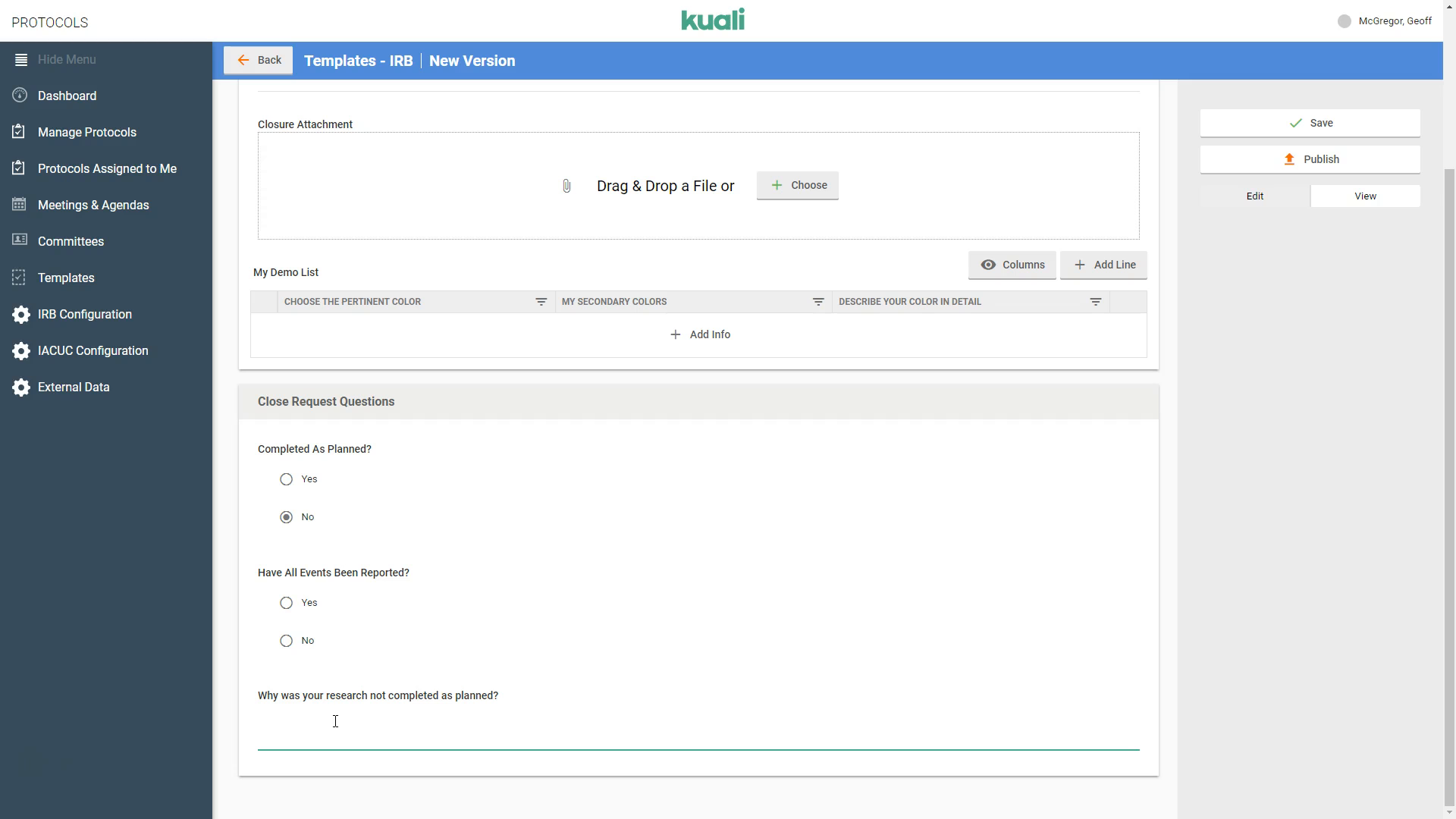
Step: Return to editing the template and move the explanation text area directly below the Completed As Planned? question
{"action": "left_click", "coordinate": [1256, 214]}
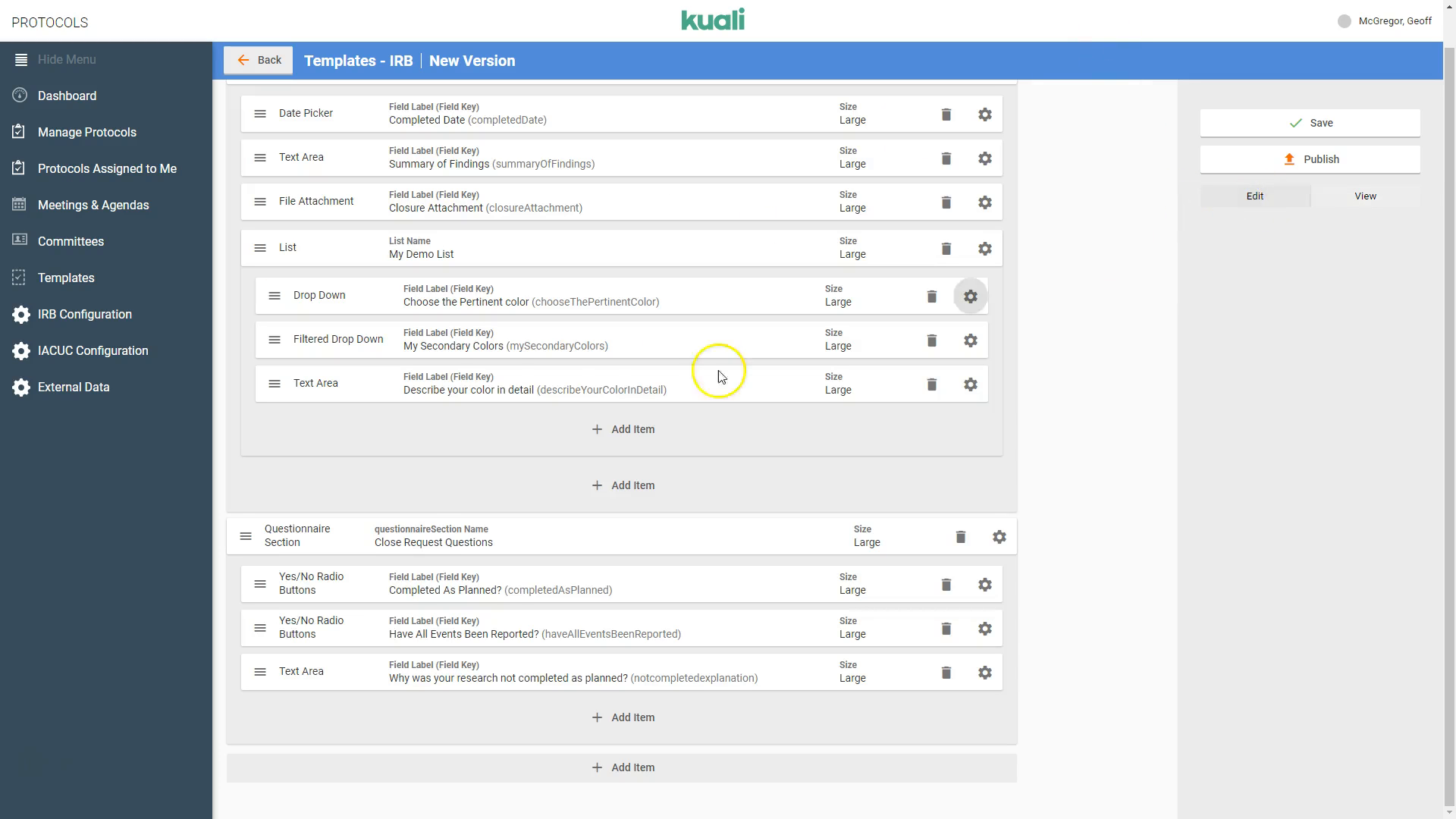
{"action": "left_click_drag", "start_coordinate": [260, 672], "coordinate": [275, 615]}
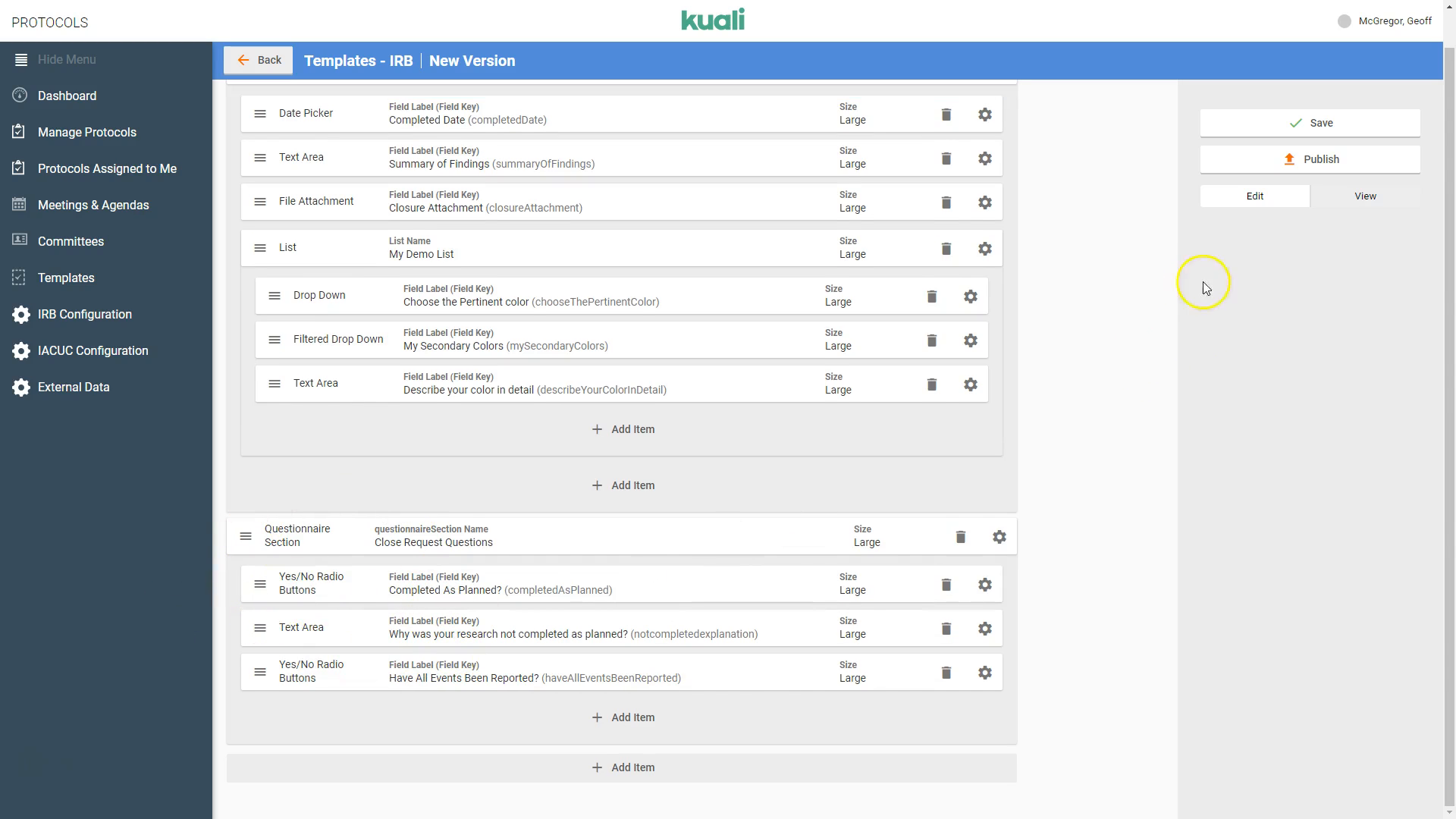
Step: Preview the reordered form and toggle Completed As Planned? between Yes and No to check the explanation field
{"action": "left_click", "coordinate": [1357, 200]}
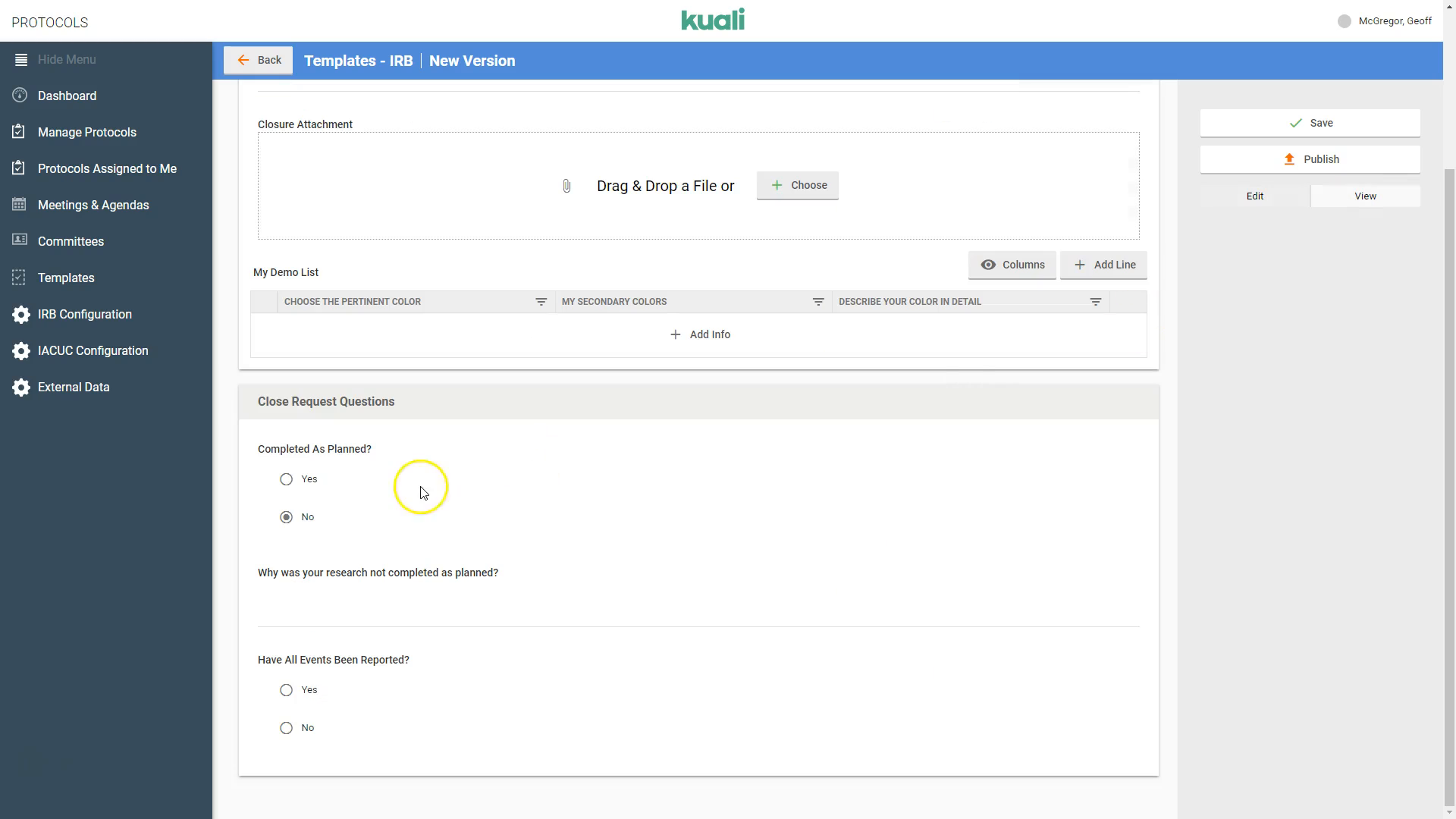
{"action": "left_click", "coordinate": [286, 478]}
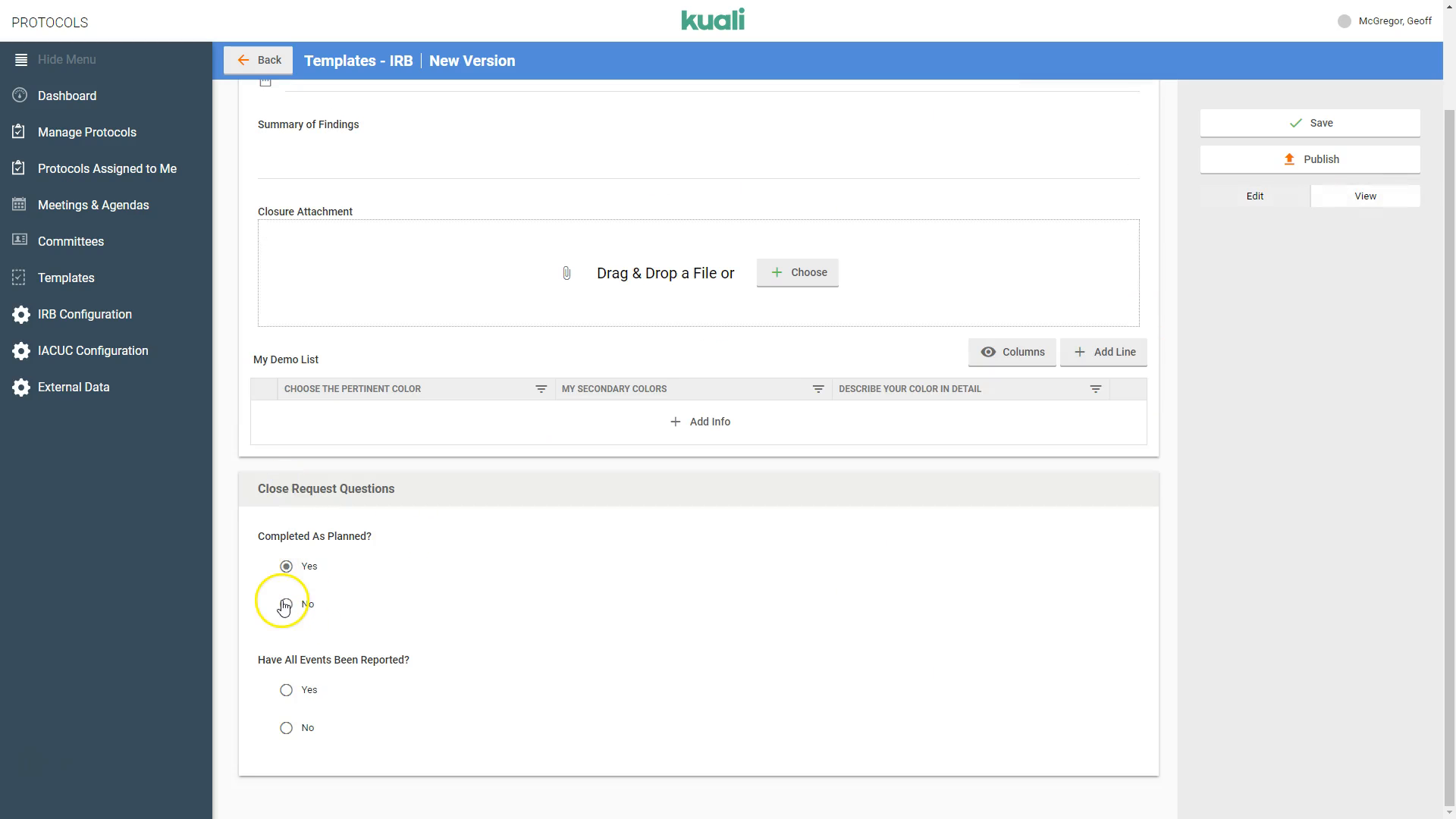
{"action": "left_click", "coordinate": [286, 604]}
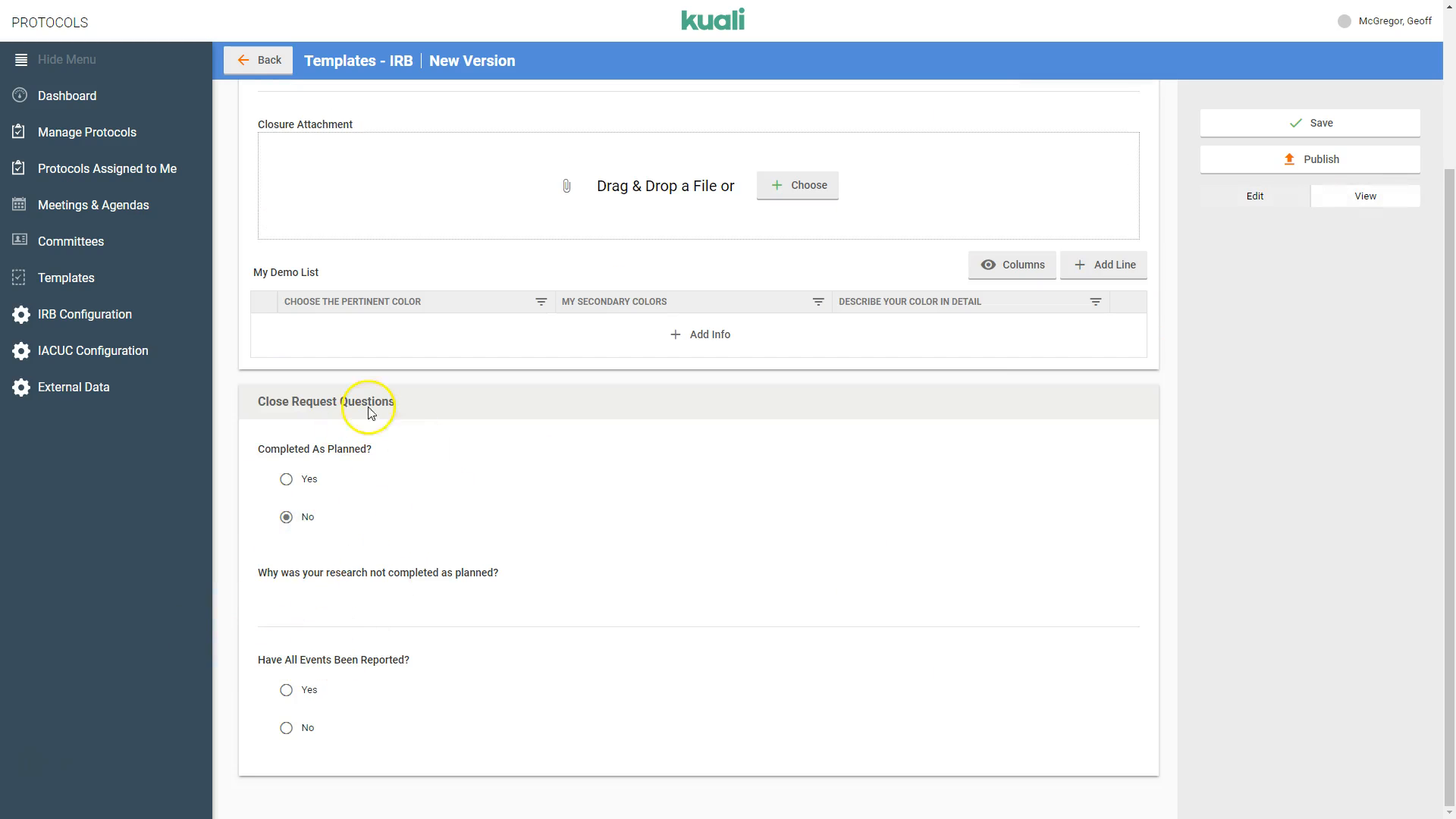
{"action": "left_click", "coordinate": [472, 517]}
Step: Publish the new version of the IRB template
{"action": "left_click", "coordinate": [1353, 159]}
{"action": "left_click", "coordinate": [766, 470]}
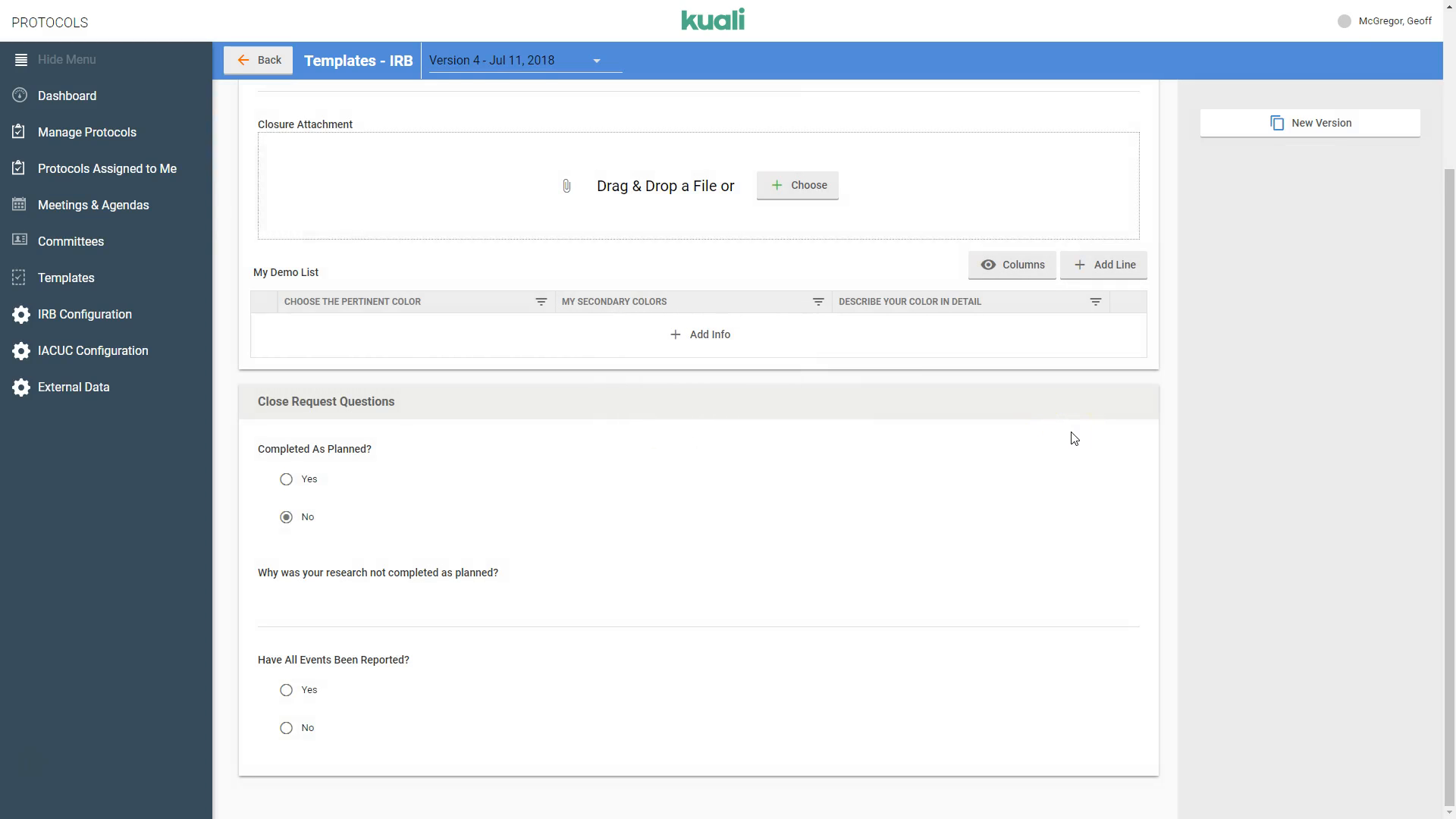